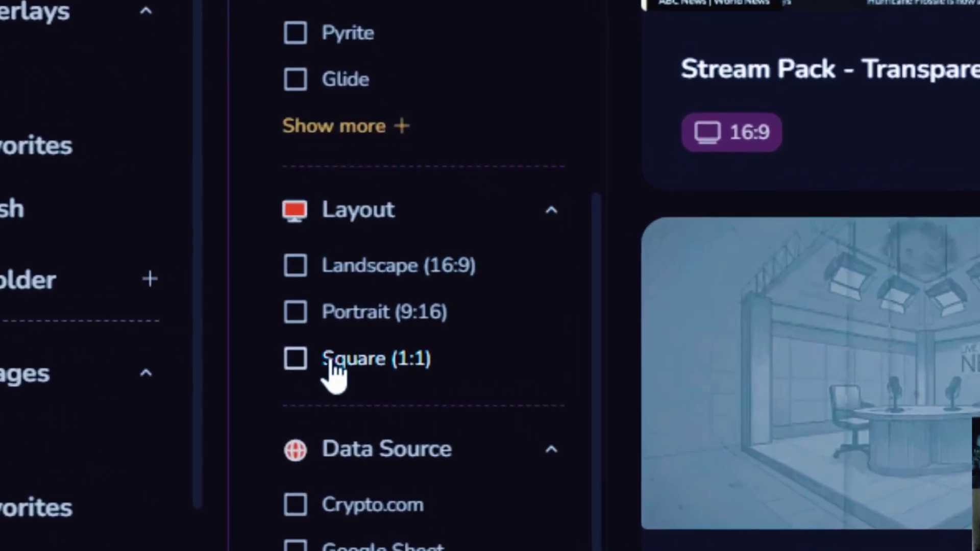
- Filter the overlay library by the Landscape (16:9) layout and open the background color choices in the overlay's output settings
click(288, 267)
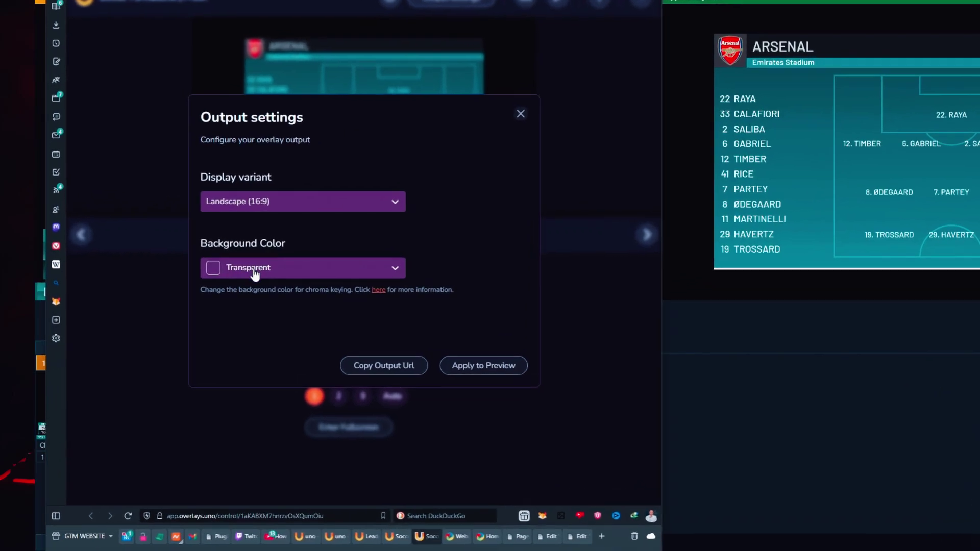
click(276, 268)
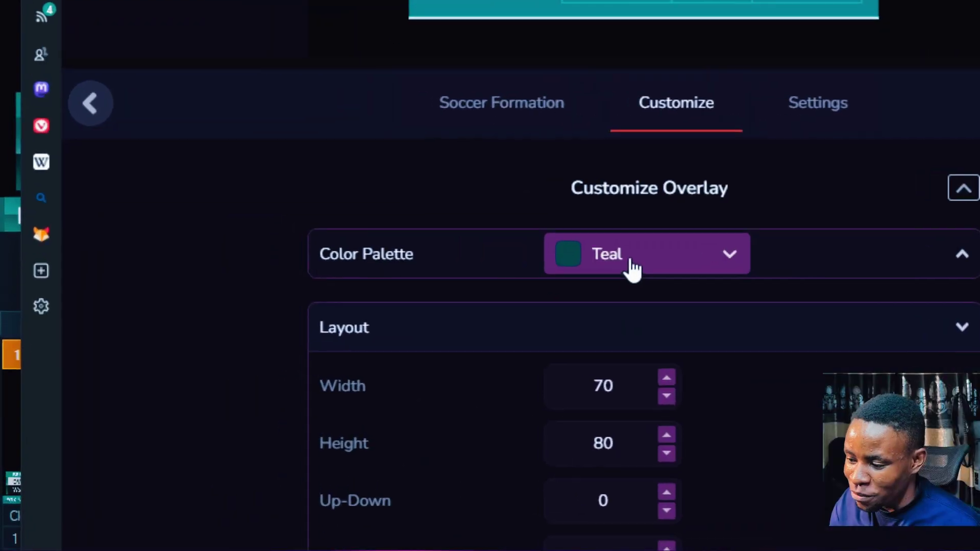
- Try the Alert color palette and other palettes on the soccer formation overlay
click(631, 265)
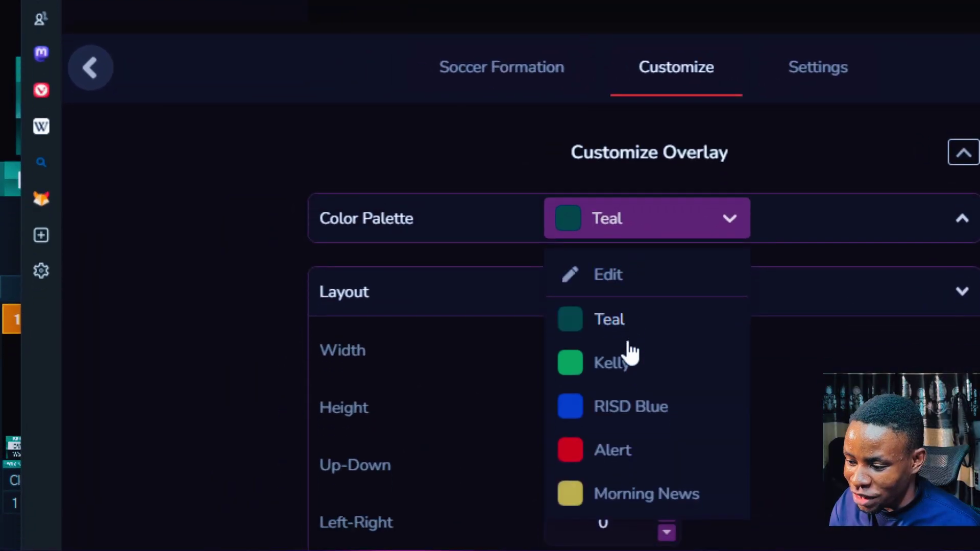
click(611, 342)
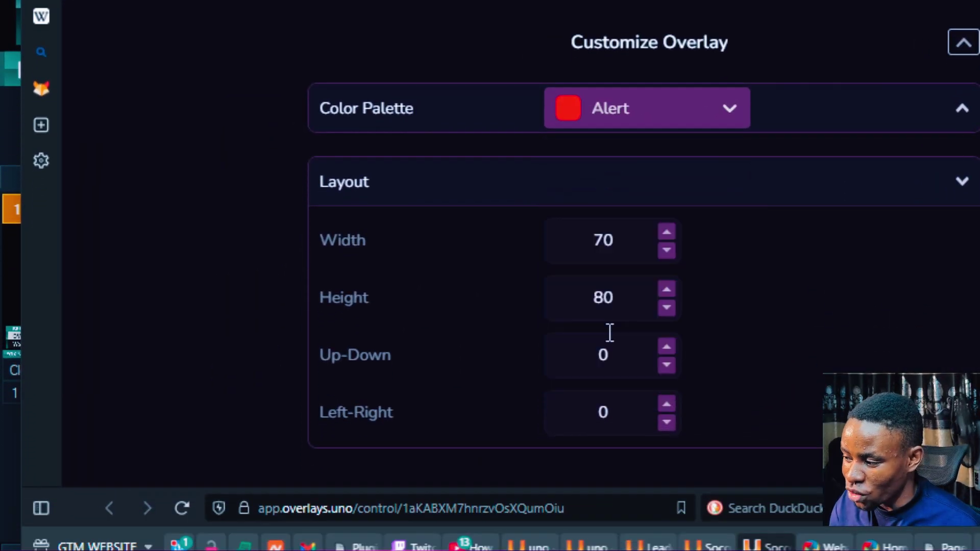
click(610, 110)
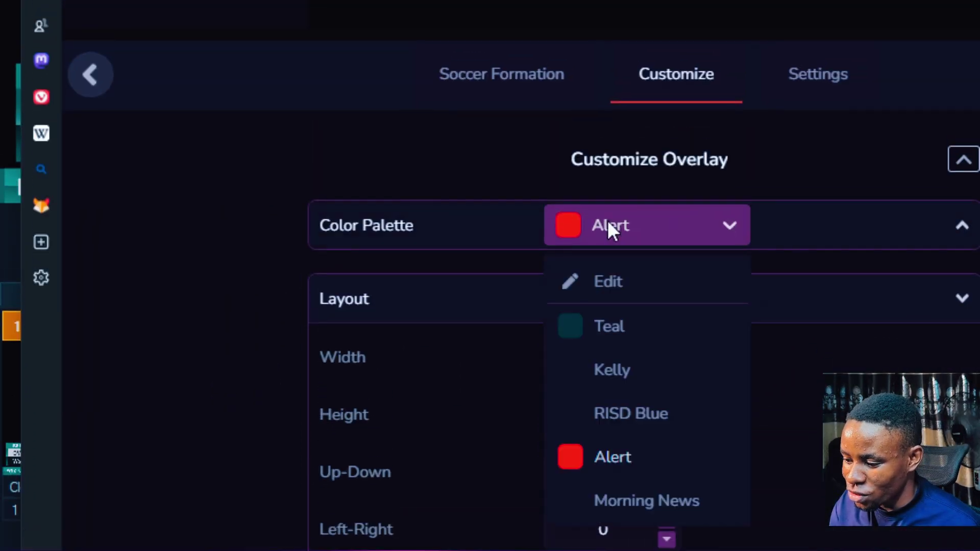
click(607, 369)
click(642, 236)
click(622, 404)
click(615, 217)
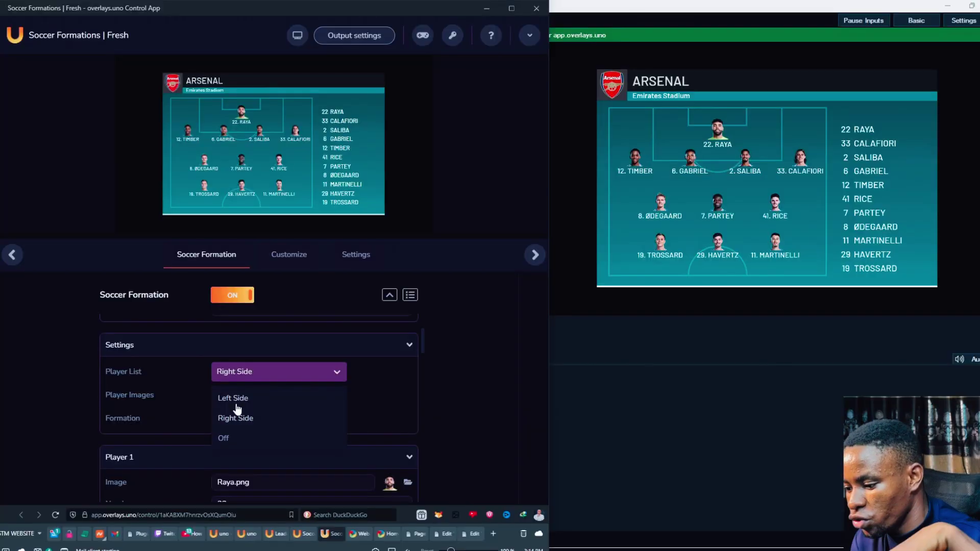
- Try placing the soccer formation's player list on the Left Side and reopen the placement choices
click(234, 399)
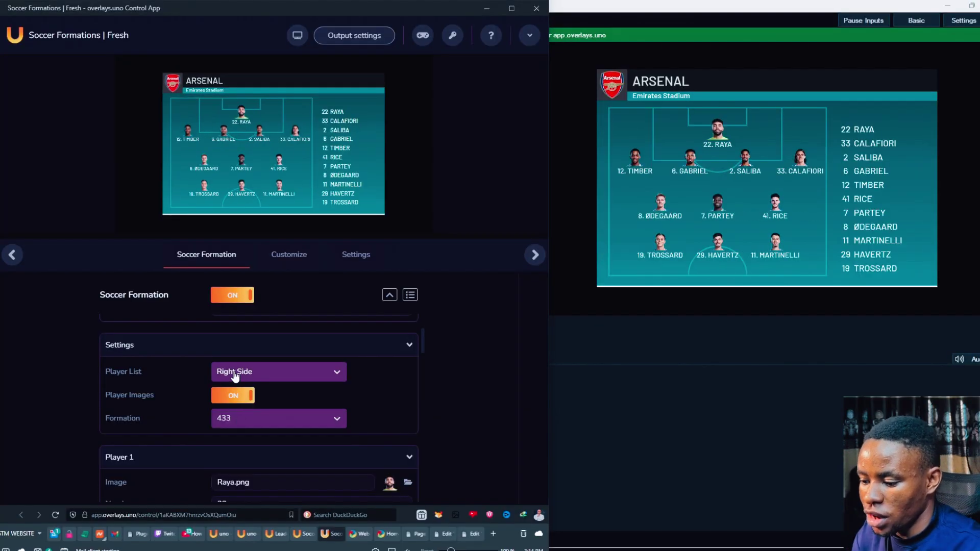
click(233, 372)
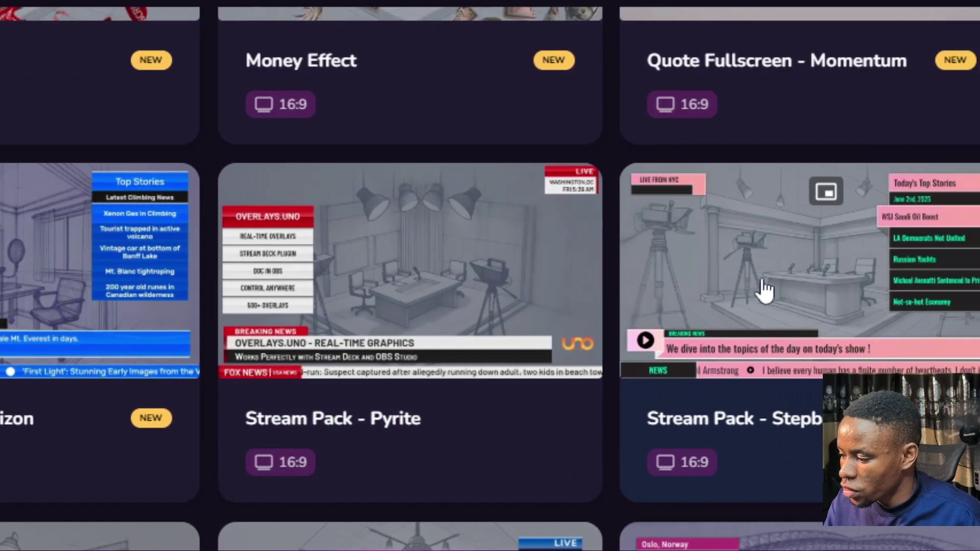
- Browse the overlay library, examining the available stream packs, scorebugs, lower thirds and social overlays
scroll(637, 304, down, 3)
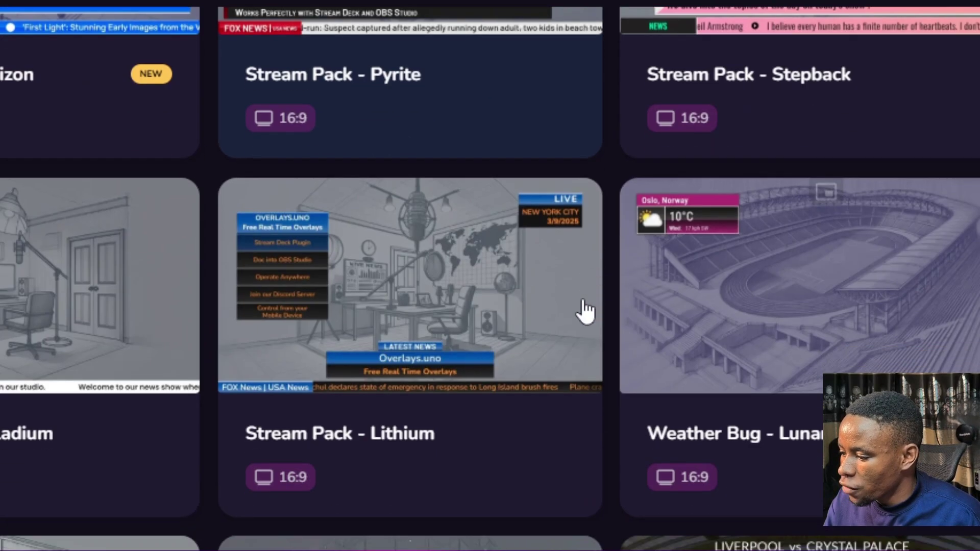
mouse_move(359, 313)
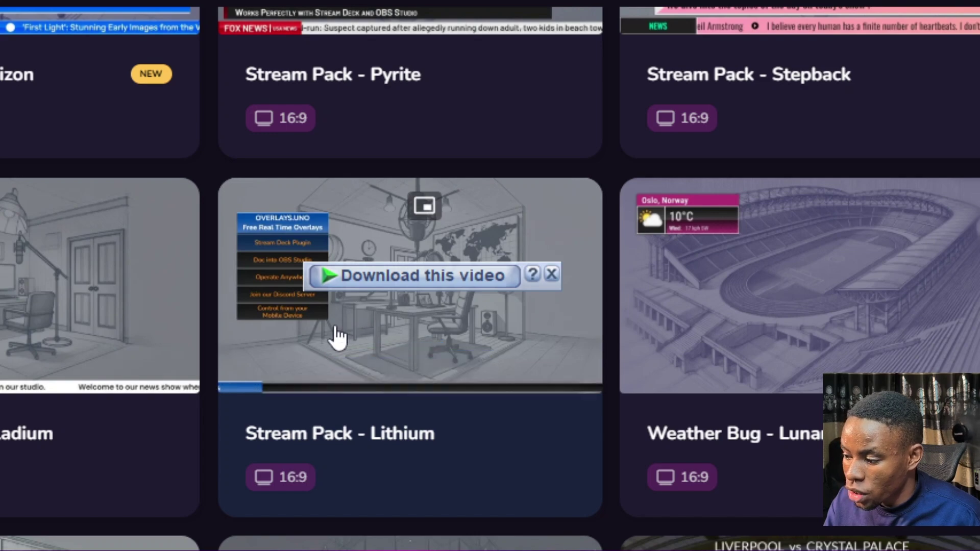
scroll(337, 337, down, 3)
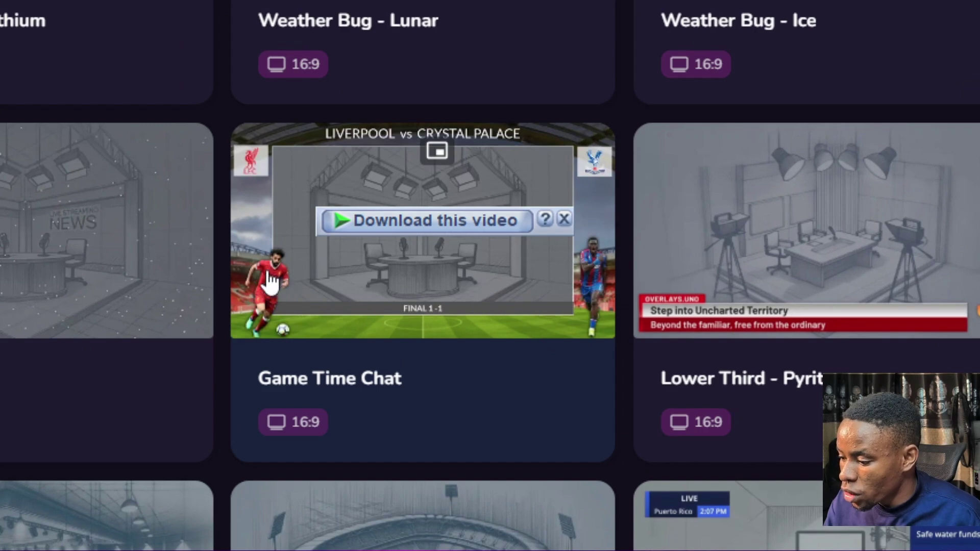
scroll(275, 278, down, 3)
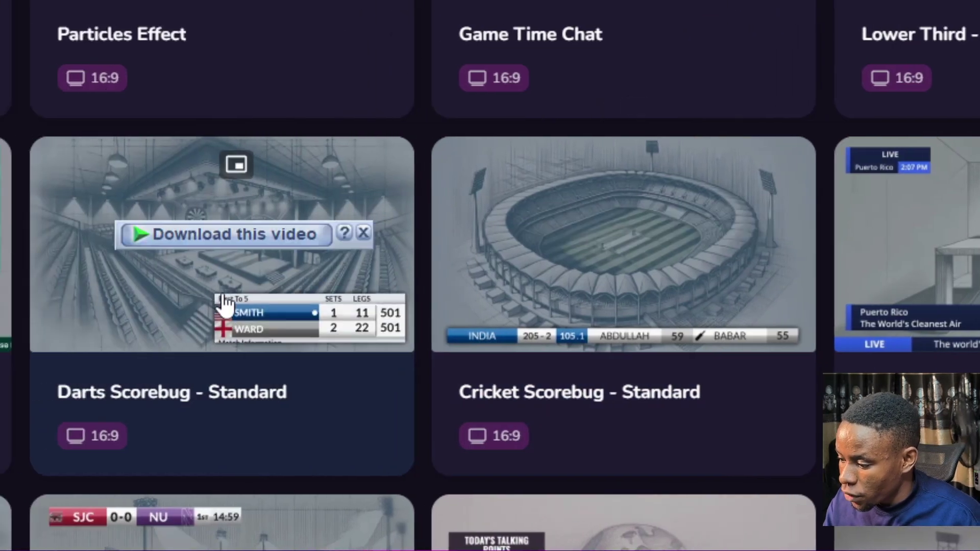
scroll(291, 297, down, 10)
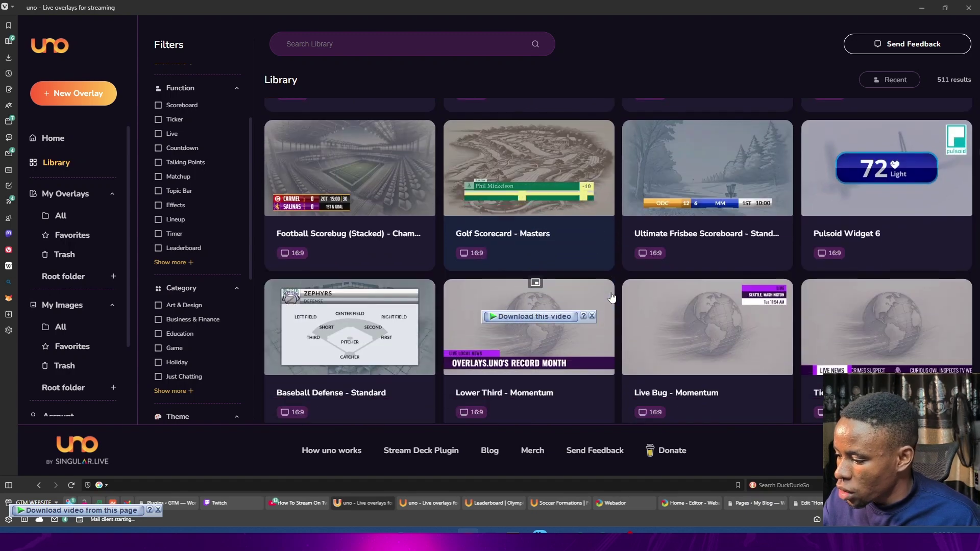
scroll(611, 297, down, 6)
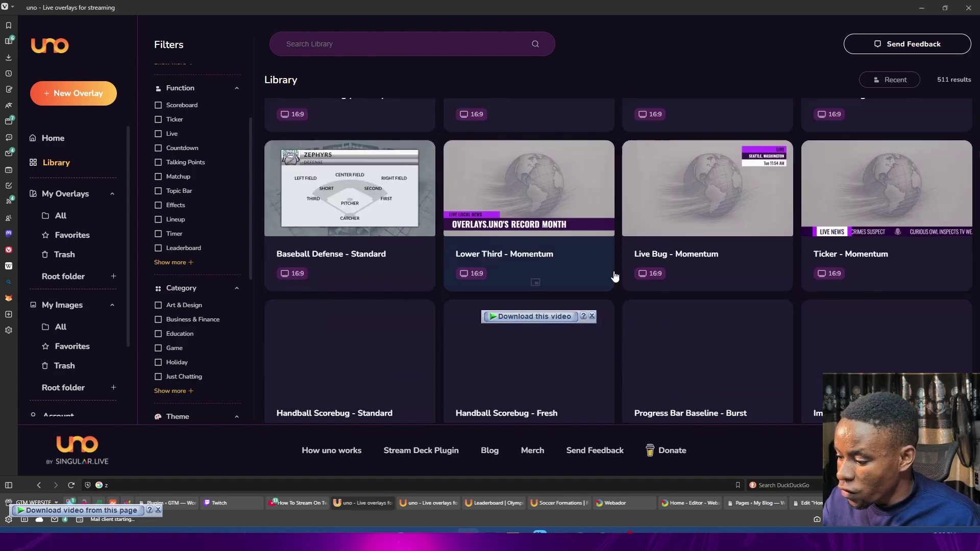
scroll(620, 283, down, 3)
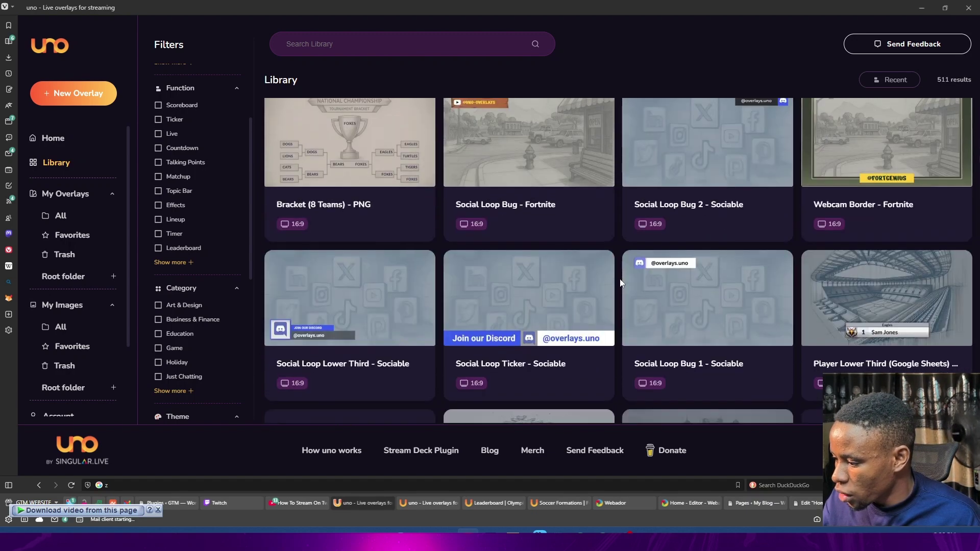
scroll(619, 278, up, 15)
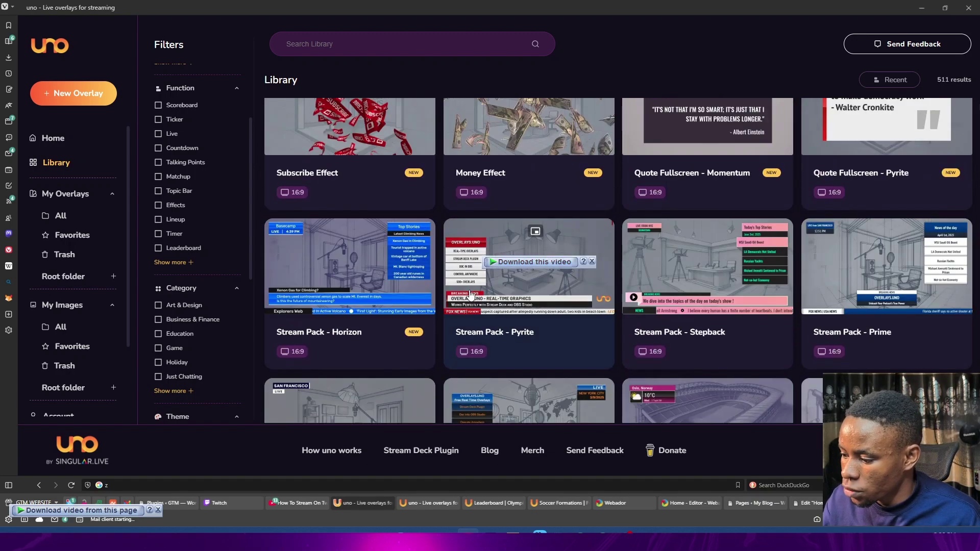
- Add the Stream Pack - Horizon overlay to My Overlays and copy its output URL
click(341, 289)
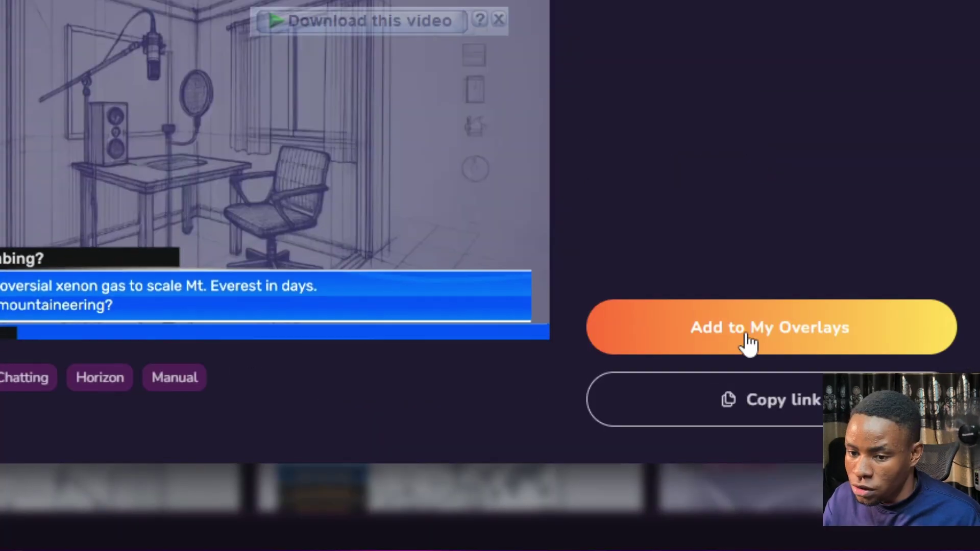
click(747, 337)
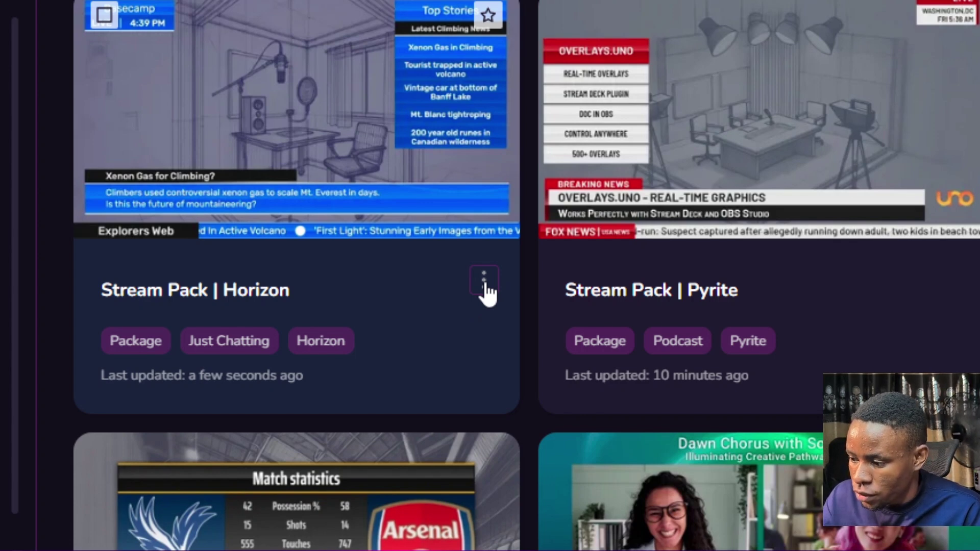
click(484, 280)
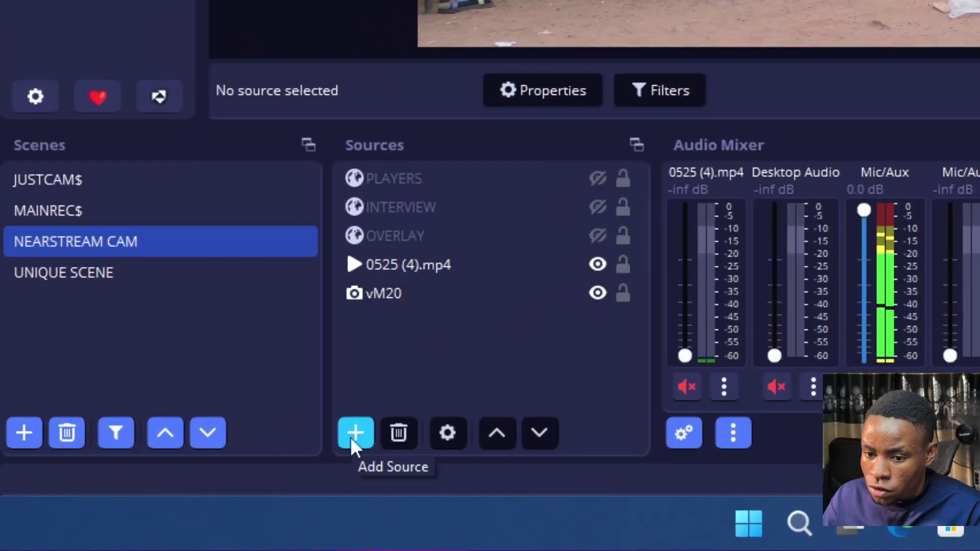
- In OBS, add a new Browser source named overlay1 to the NEARSTREAM CAM scene
click(350, 437)
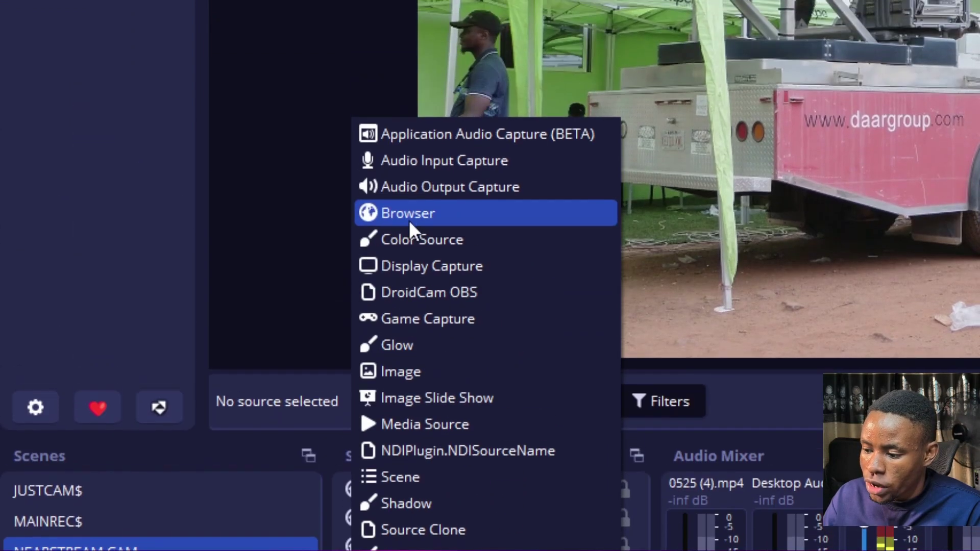
click(416, 219)
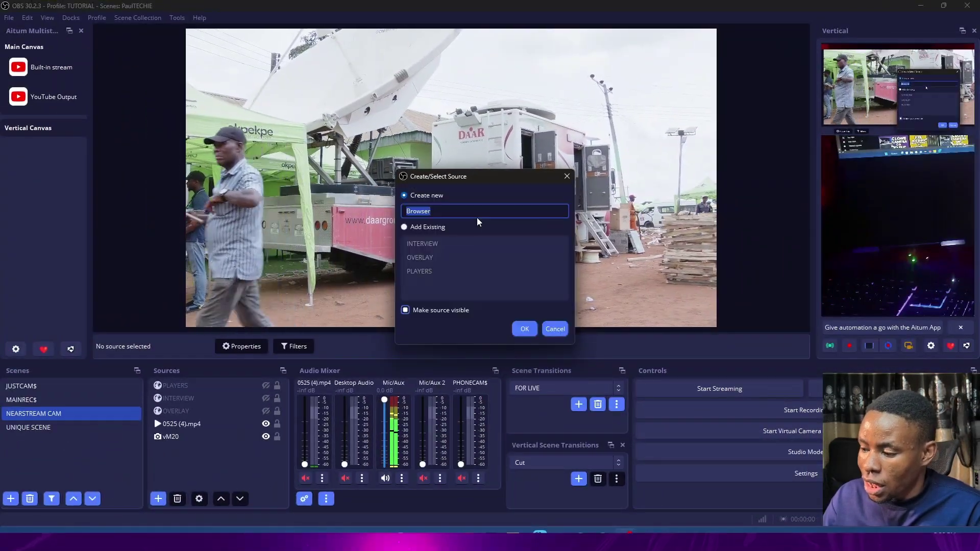
text(overlay1)
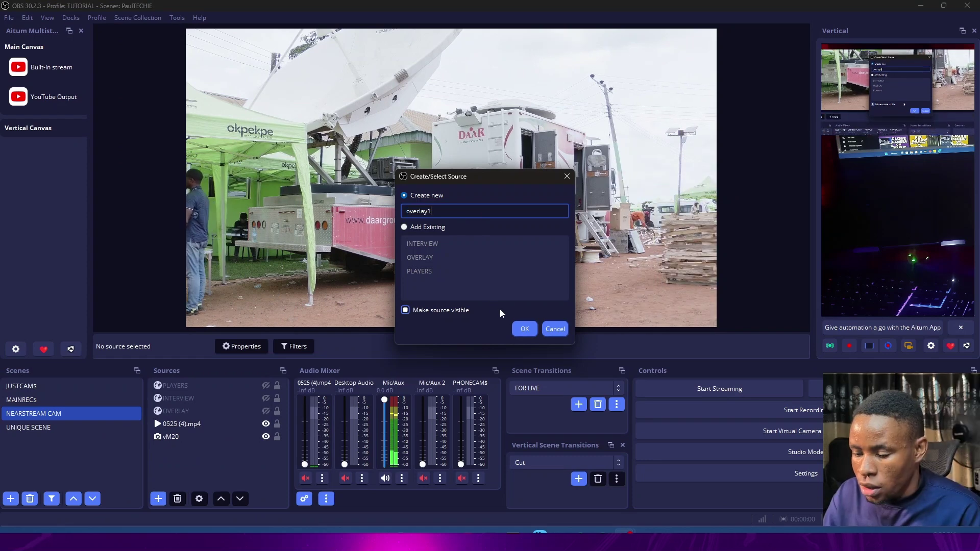
click(526, 329)
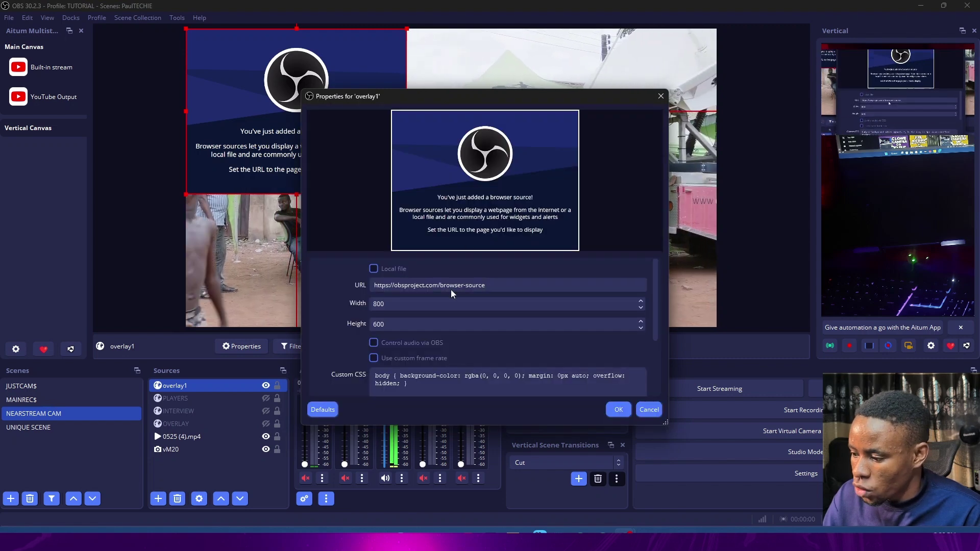
- Replace overlay1's URL with the copied overlay output URL and give the source a 16:9 size with a width of 1920
click(500, 287)
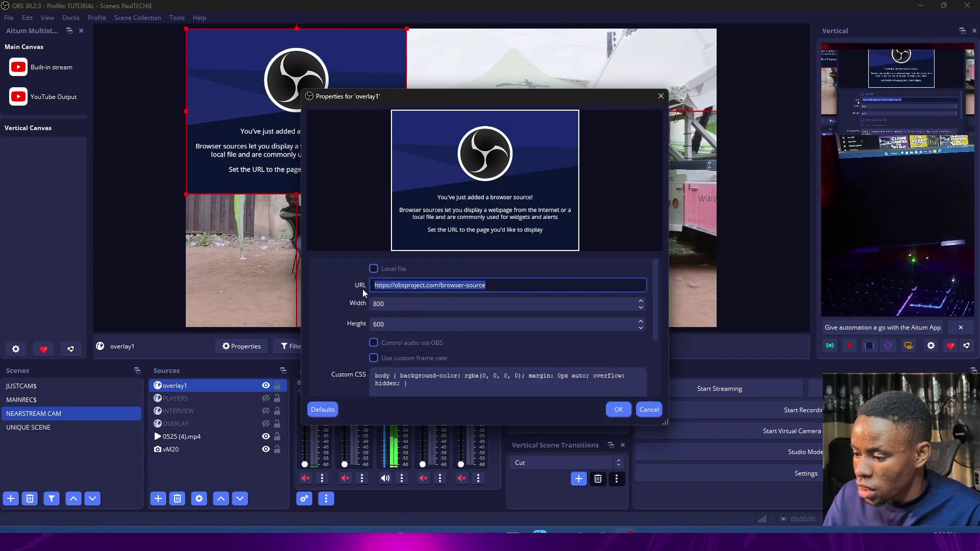
right_click(385, 287)
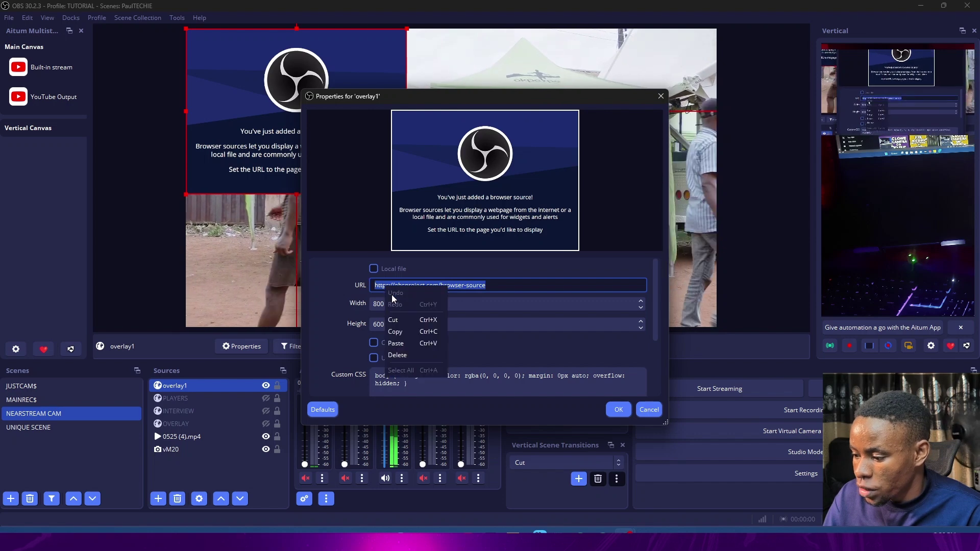
click(394, 342)
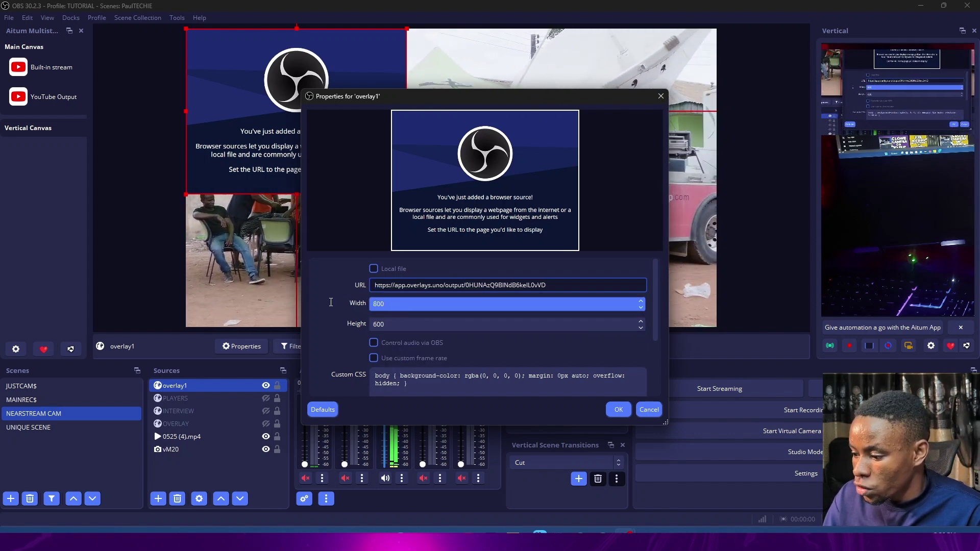
key(Tab)
text(1920)
key(Tab)
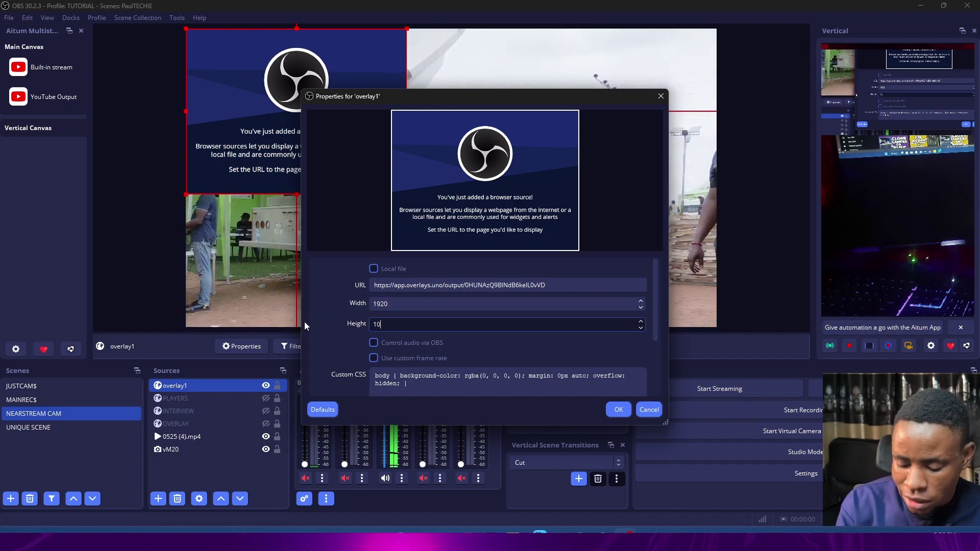
click(618, 410)
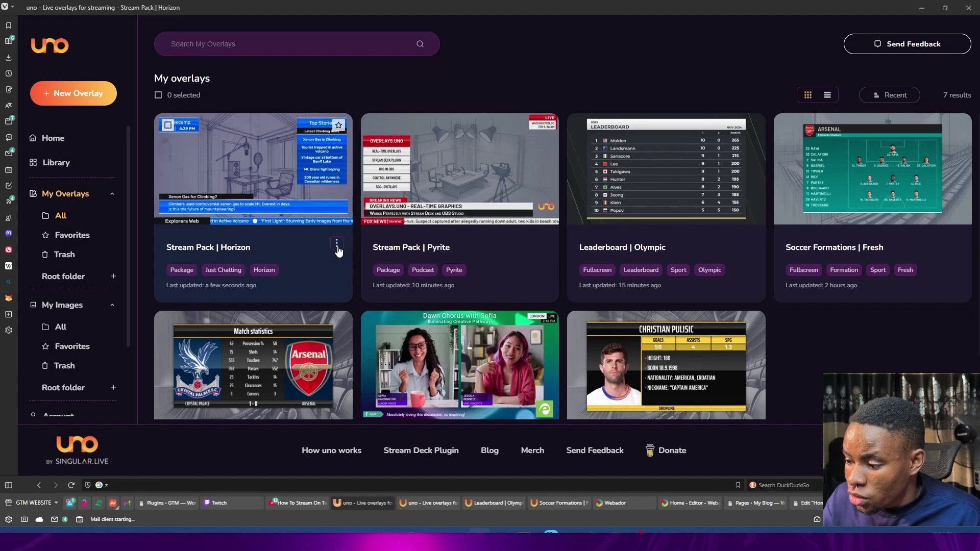
- In overlays.uno, copy the output URL of the Stream Pack | Horizon overlay again and switch back to OBS
click(336, 244)
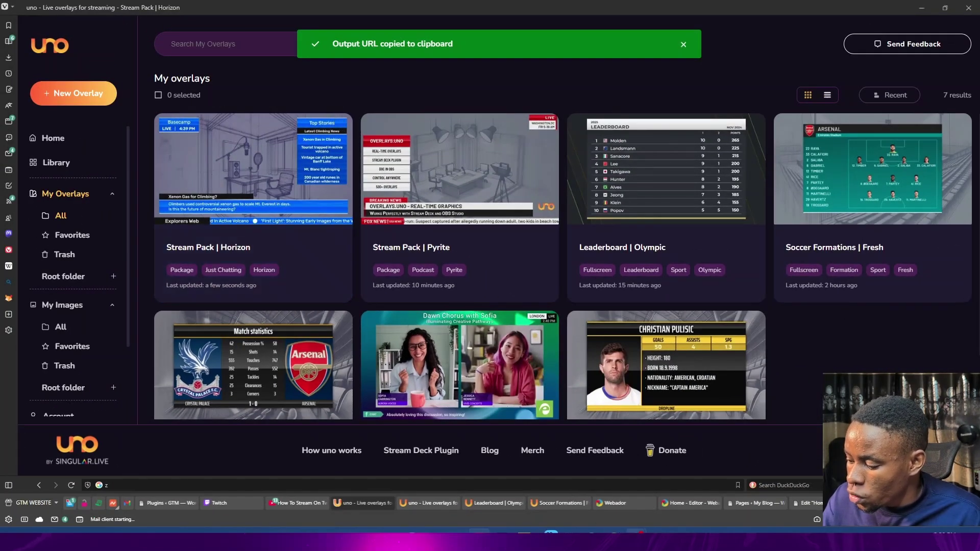
mouse_move(635, 532)
click(679, 480)
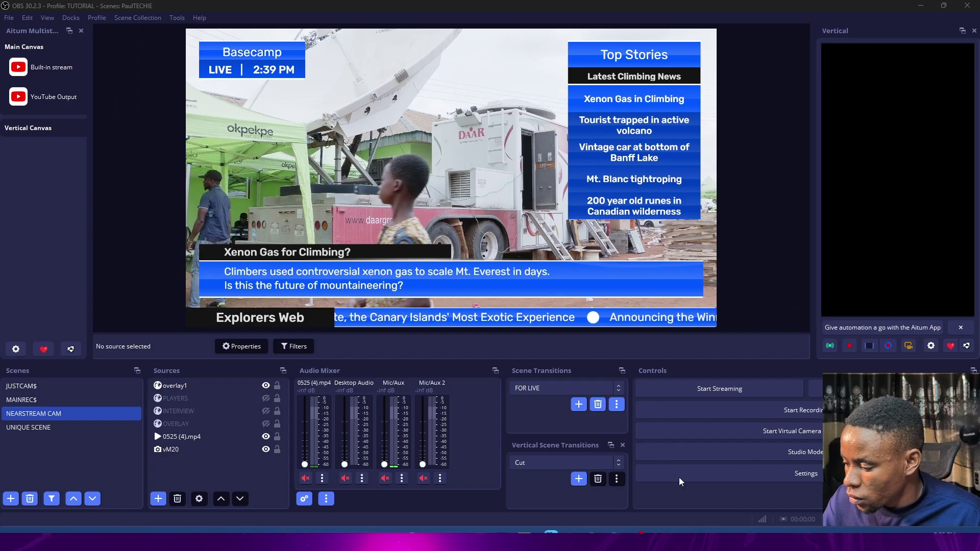
- Add a custom browser dock named OVERLAY CONTROL with the copied overlay URL, apply it and close the dock settings
click(67, 20)
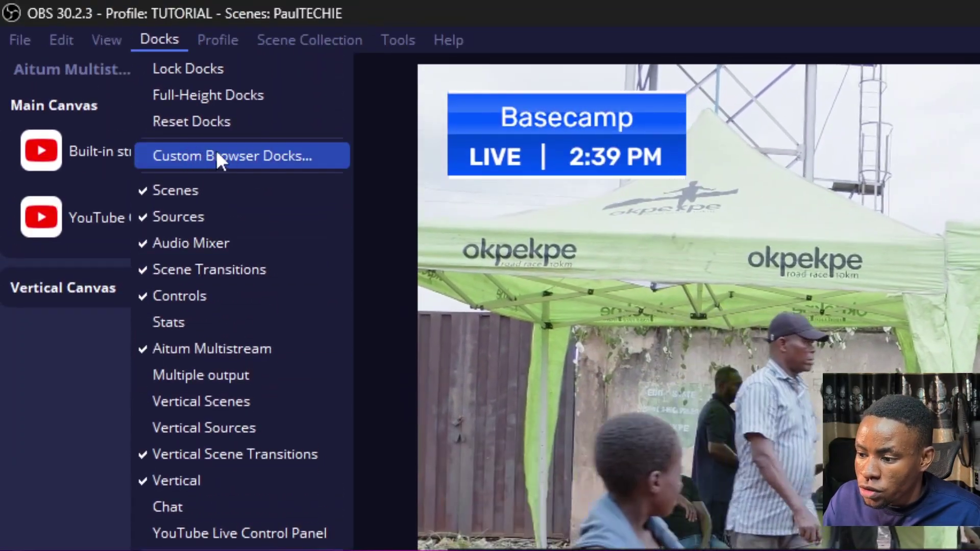
click(225, 154)
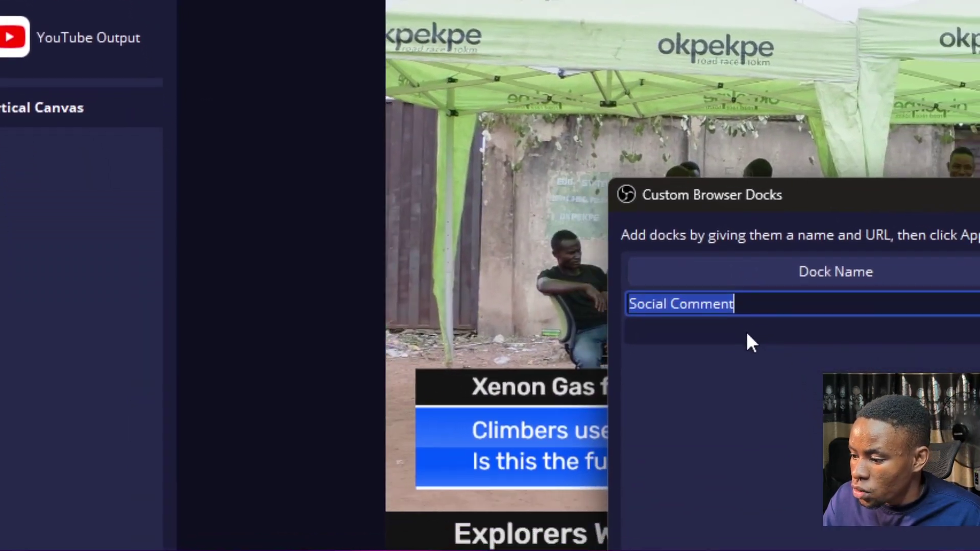
click(690, 332)
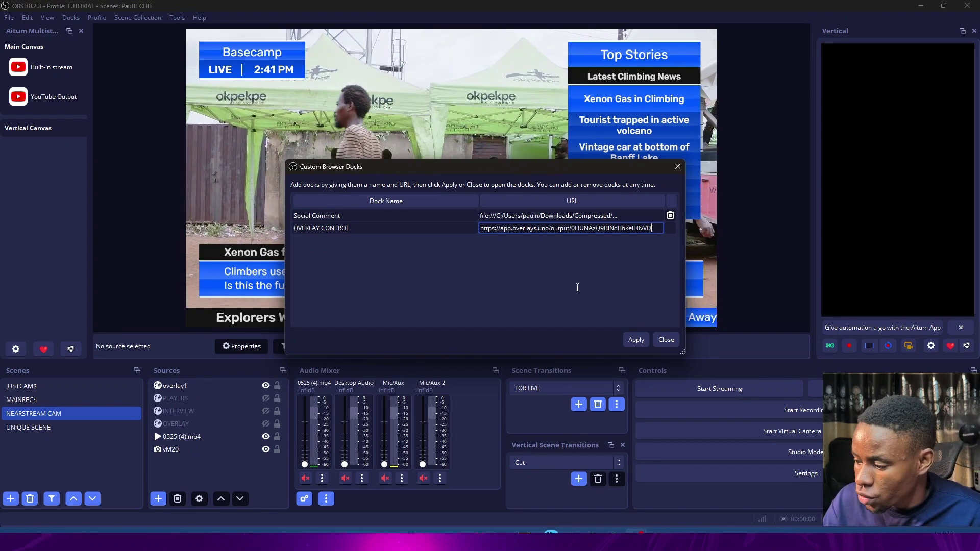
click(636, 340)
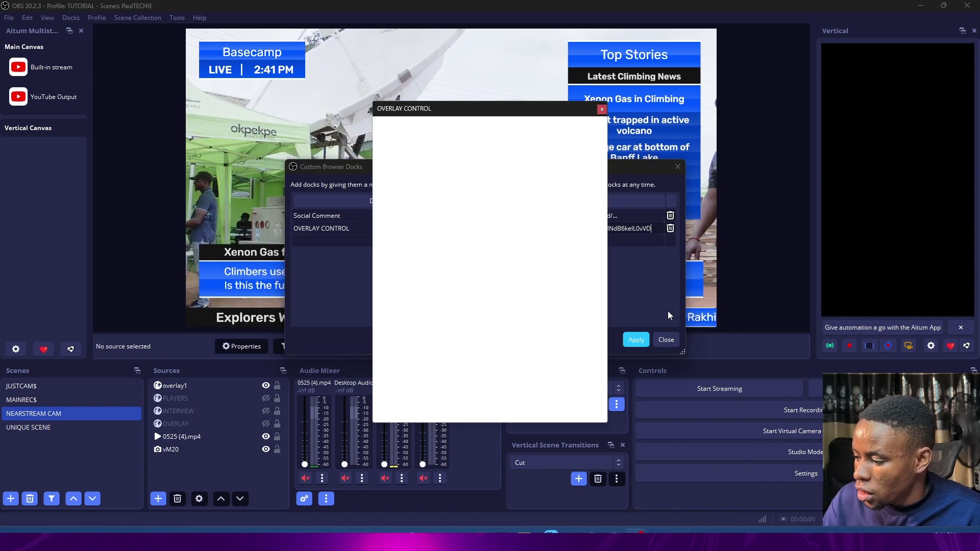
click(665, 340)
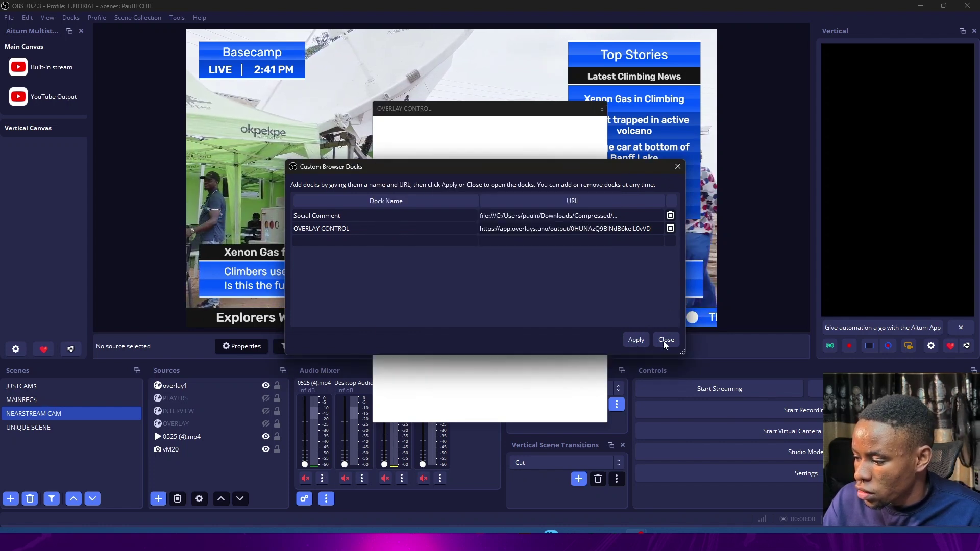
- Close the custom dock settings, switch the overlay's Live Bug off and back on, and expand its Time options
click(665, 341)
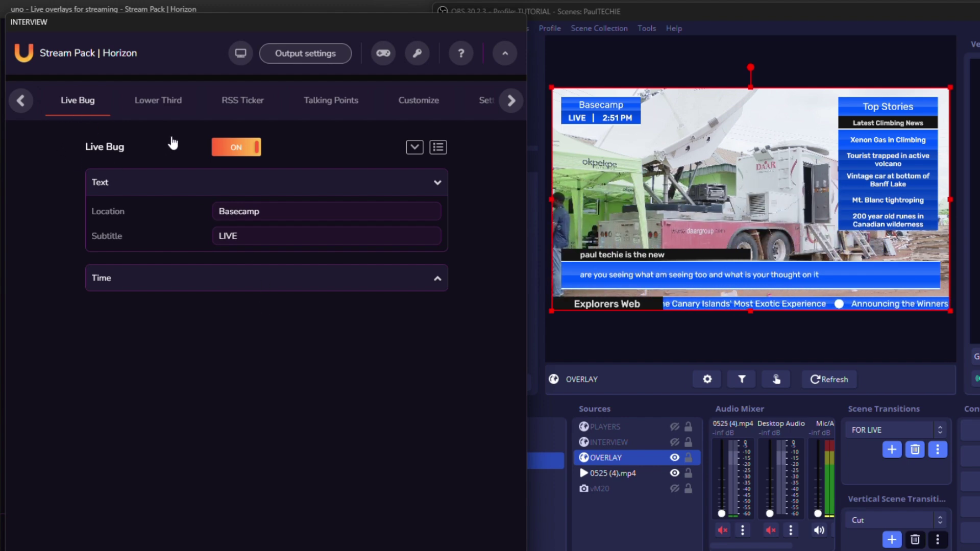
click(232, 152)
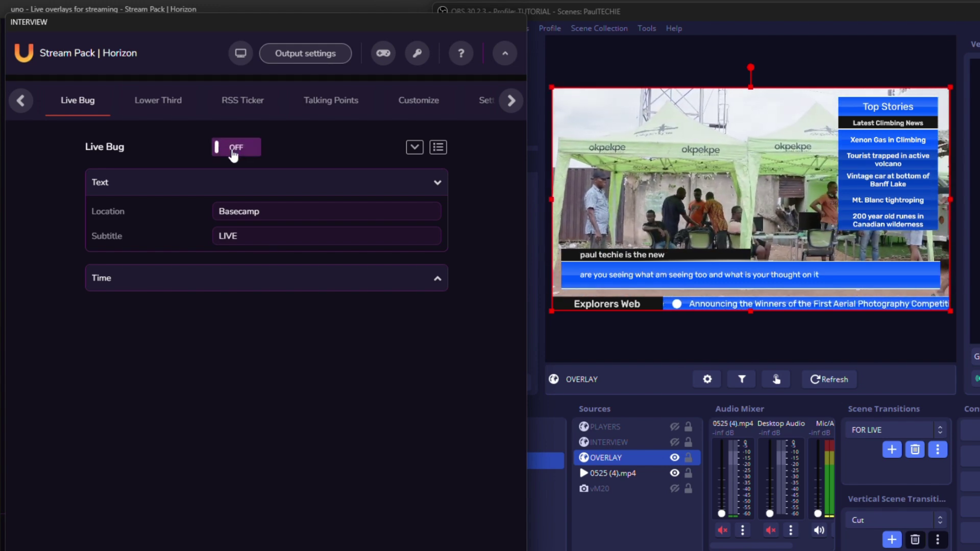
click(233, 153)
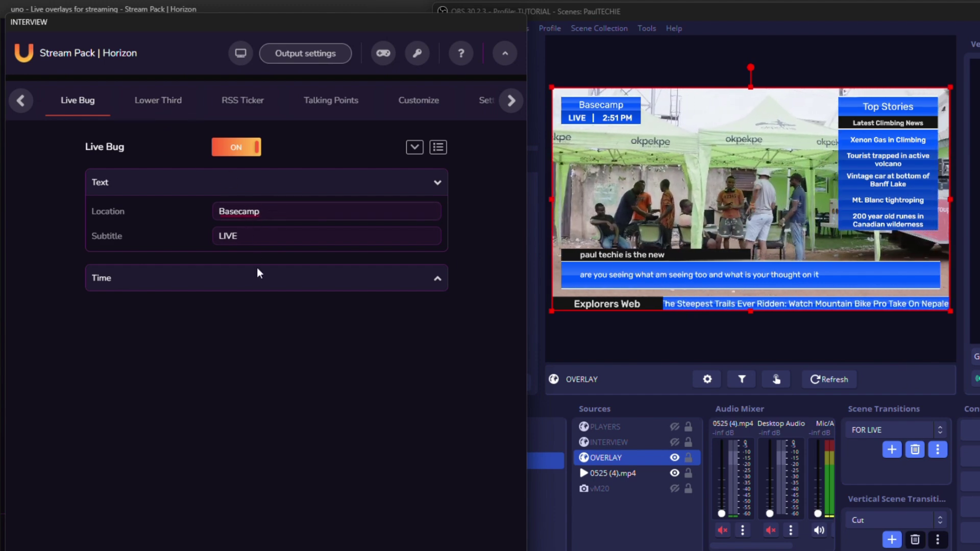
click(255, 284)
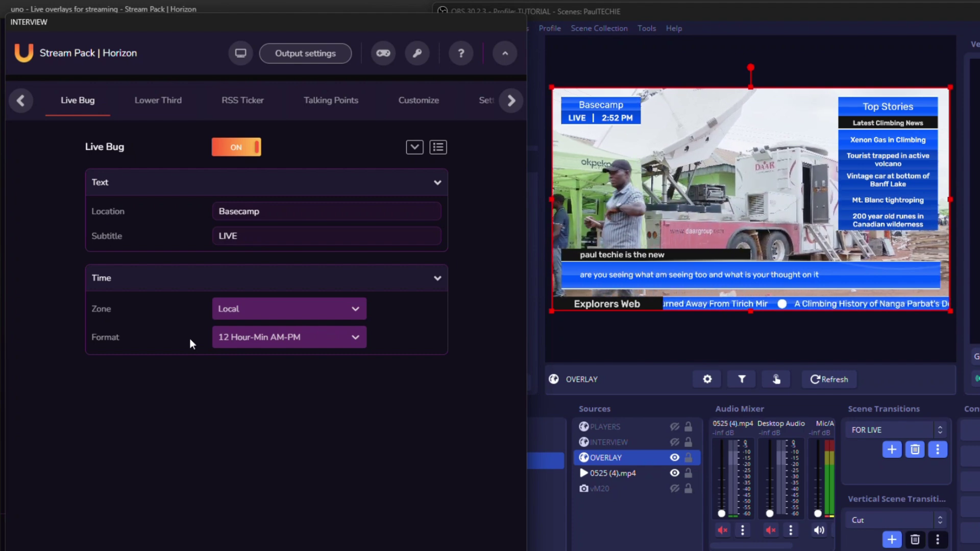
- Switch the Lower Third off, on and off again to test its effect on the OBS preview
click(146, 112)
click(236, 148)
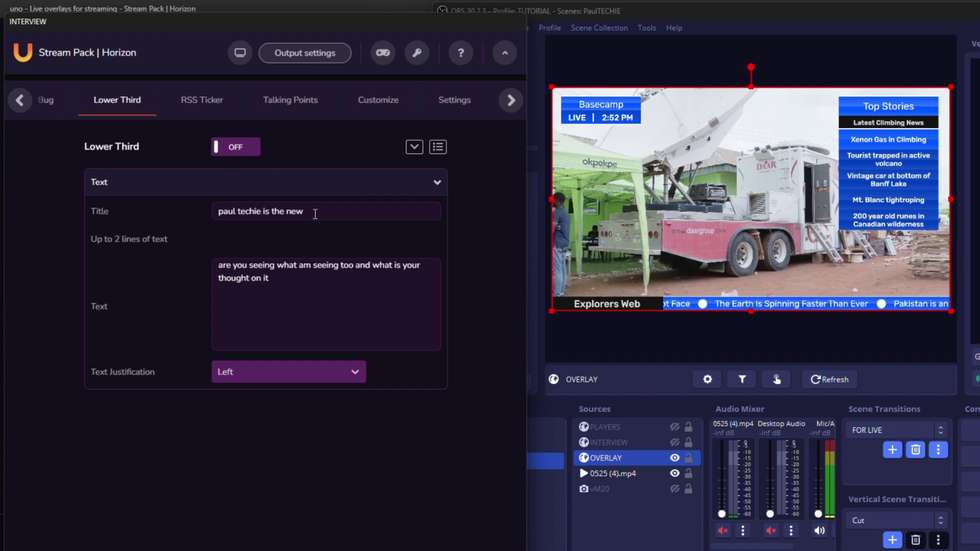
click(240, 148)
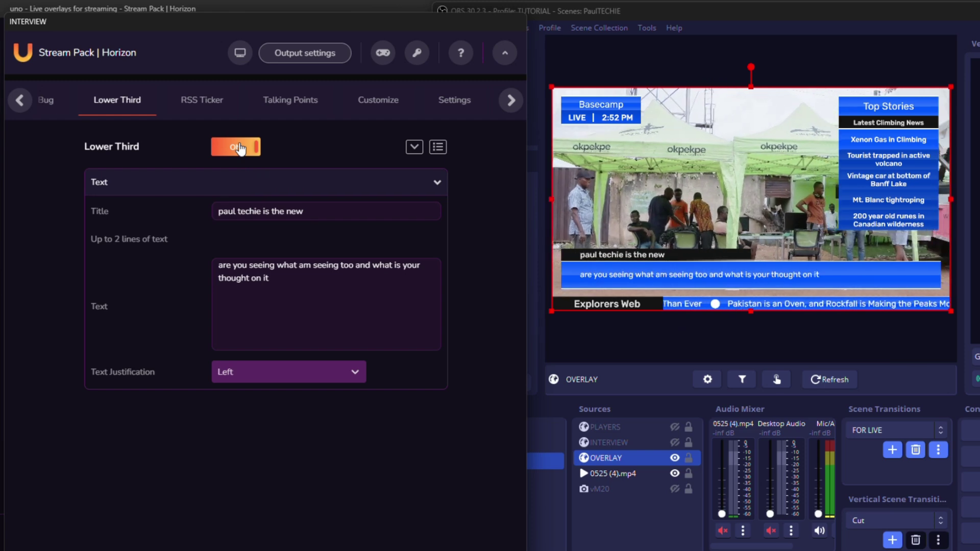
click(240, 148)
- Examine the RSS Ticker settings, including its available speed options, without changing the speed
click(202, 100)
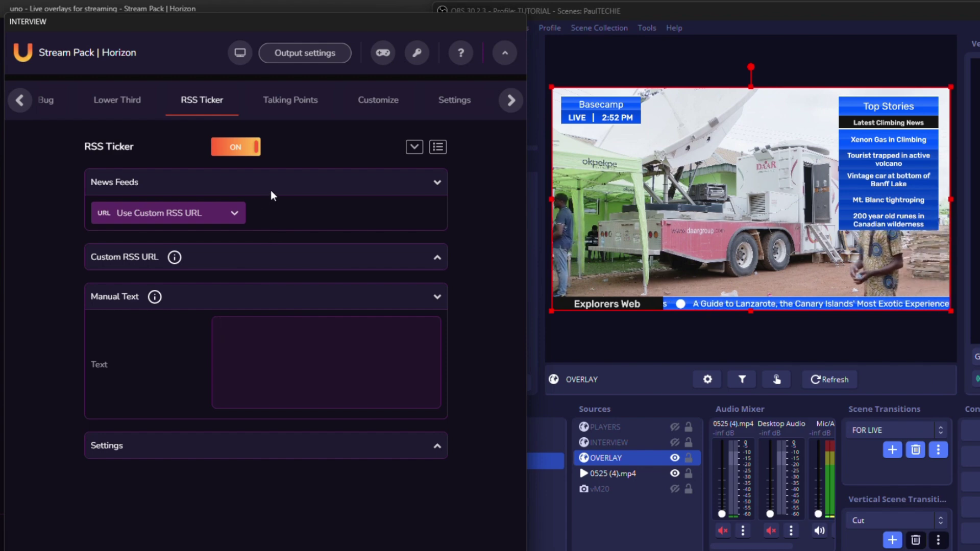
click(437, 184)
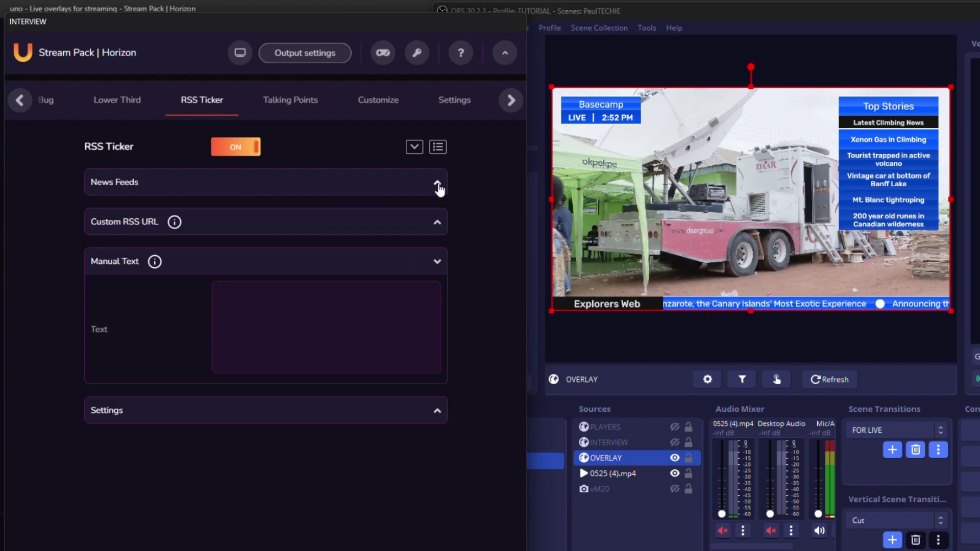
click(285, 422)
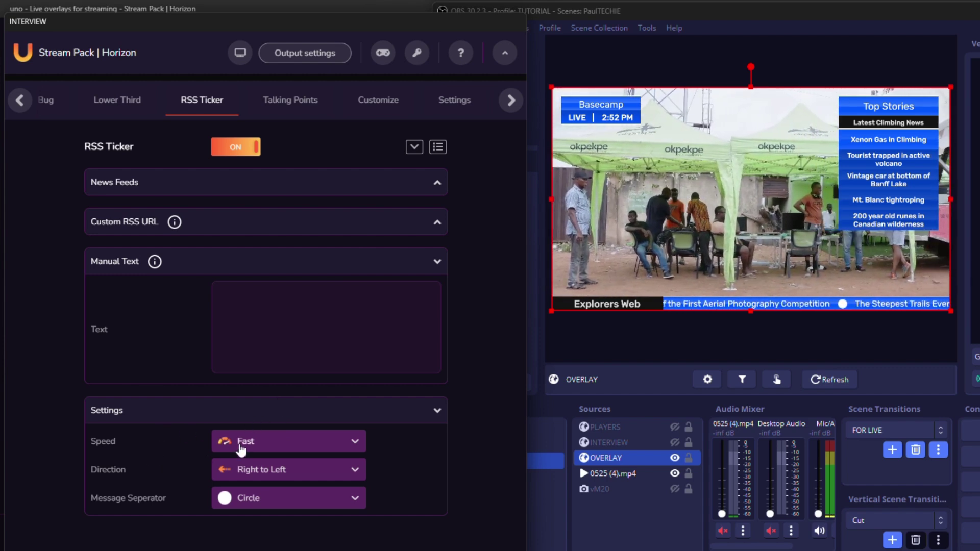
click(250, 442)
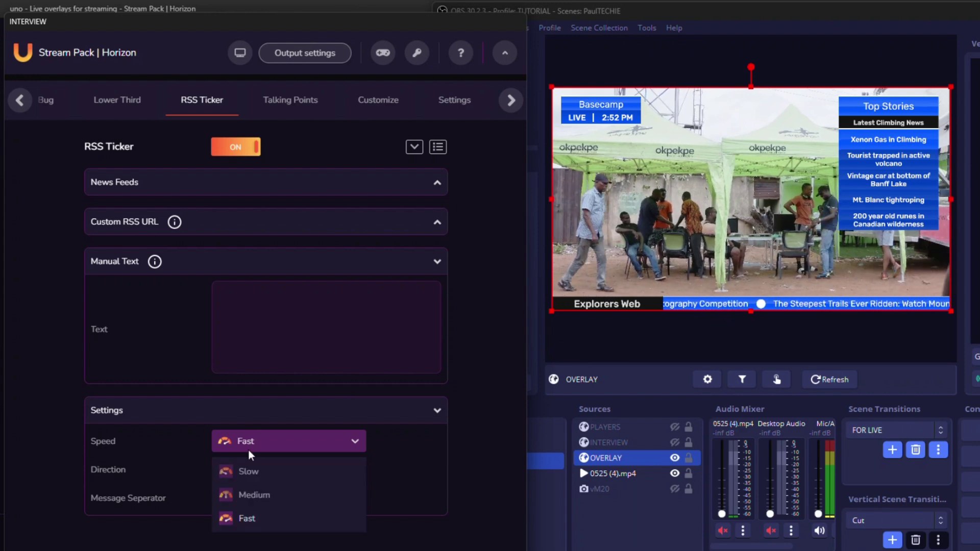
click(169, 450)
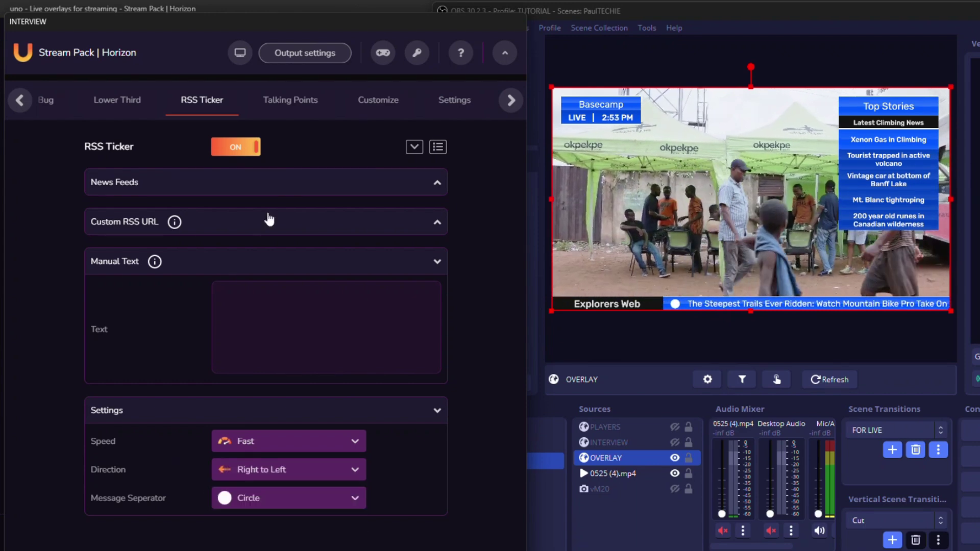
- Expand the Talking Points properties and switch the Talking Points graphic off and back on twice
click(273, 101)
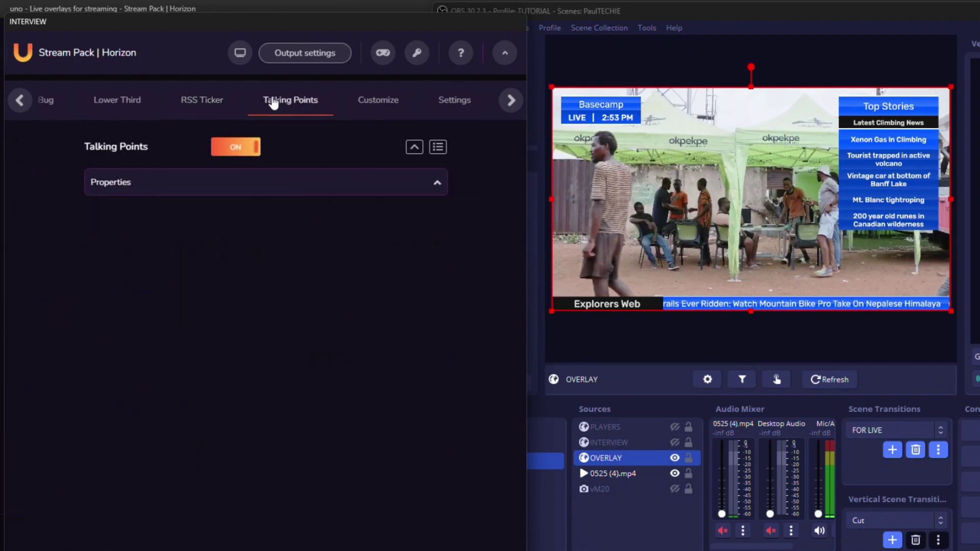
click(234, 191)
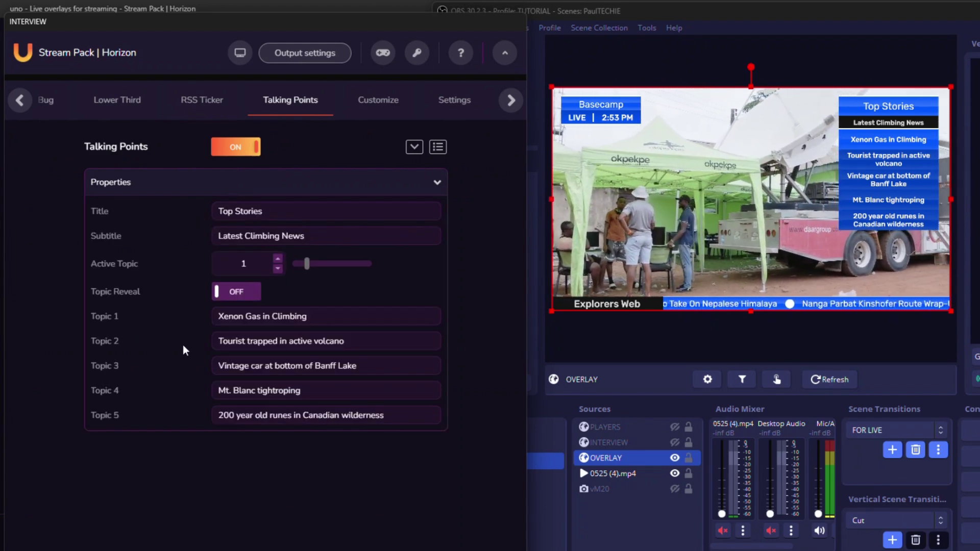
click(234, 149)
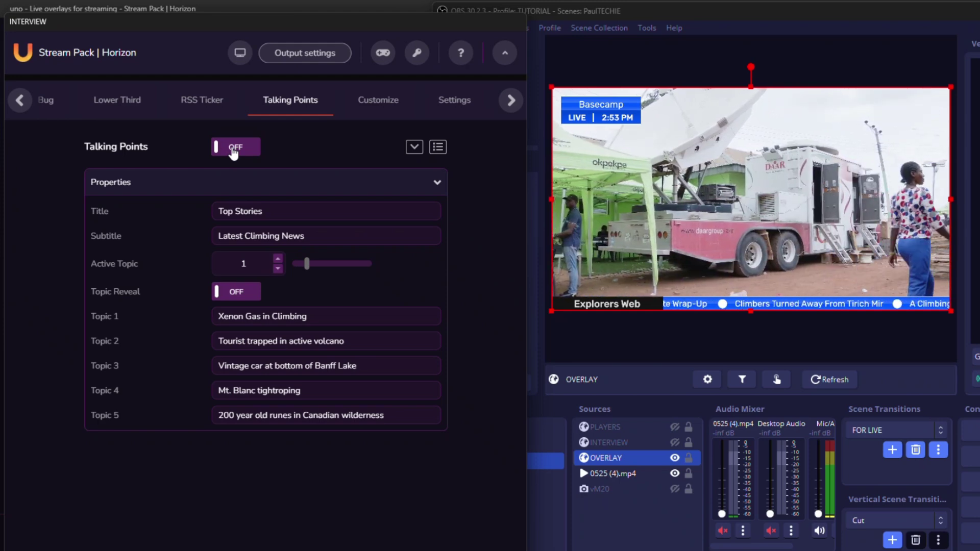
click(233, 149)
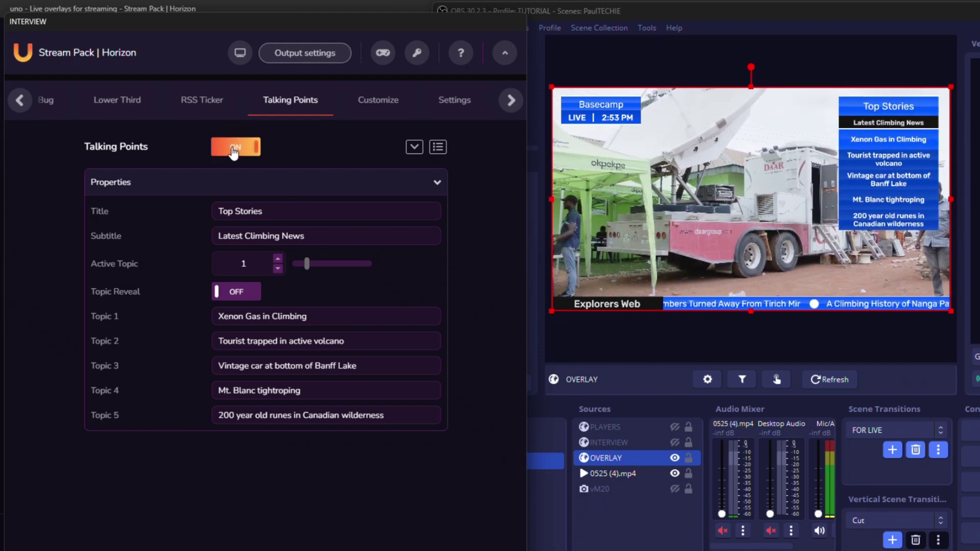
click(234, 149)
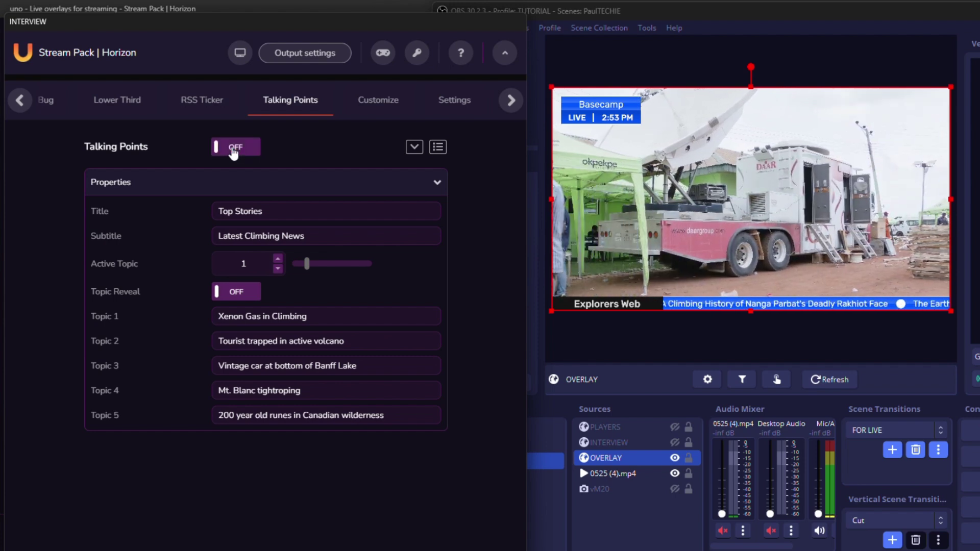
click(233, 149)
- Try the Gold color palette on the overlay, change it to Emerald and open the palette's colors for editing
click(378, 100)
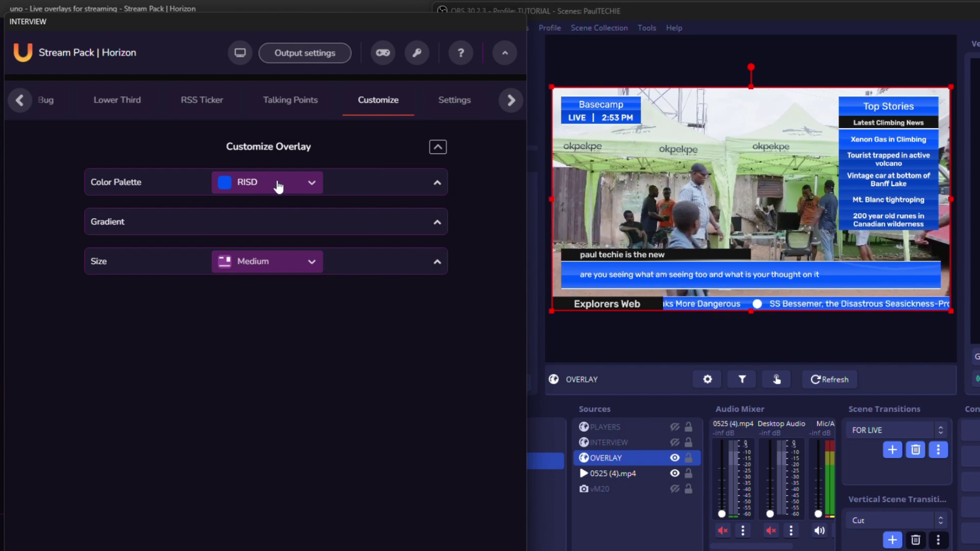
click(278, 185)
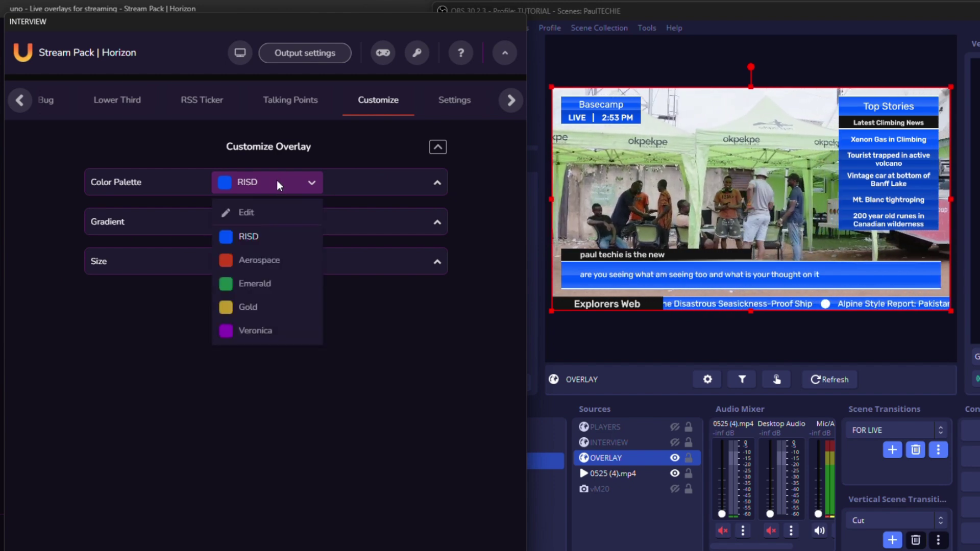
click(242, 308)
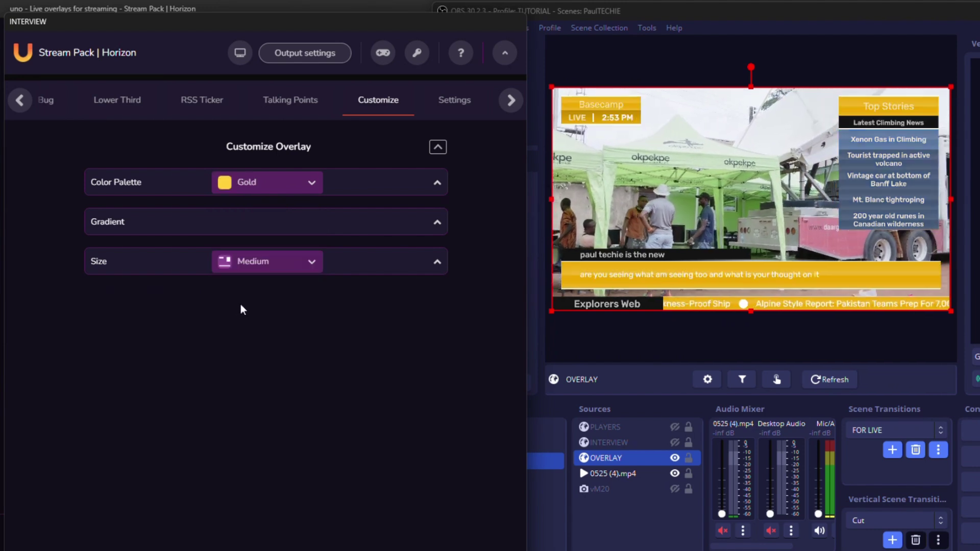
click(271, 182)
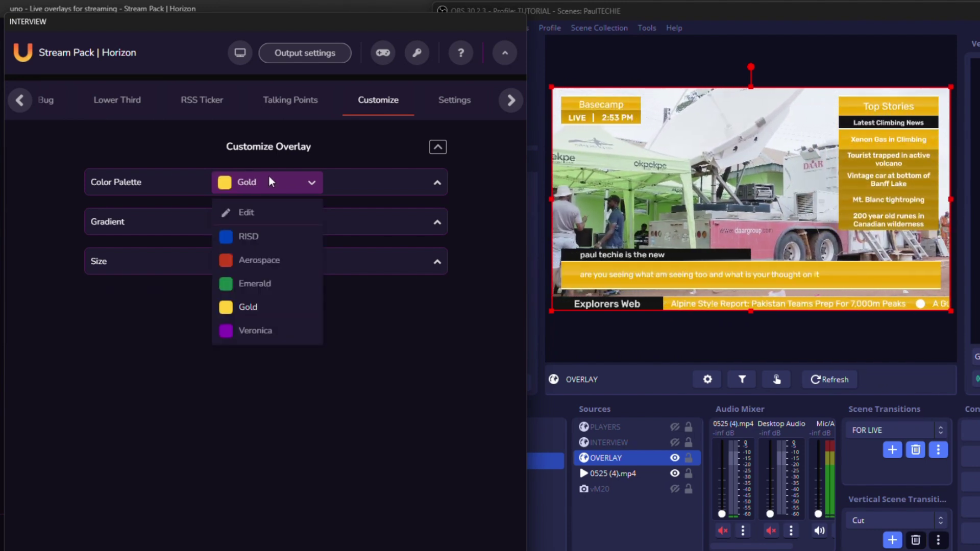
click(245, 283)
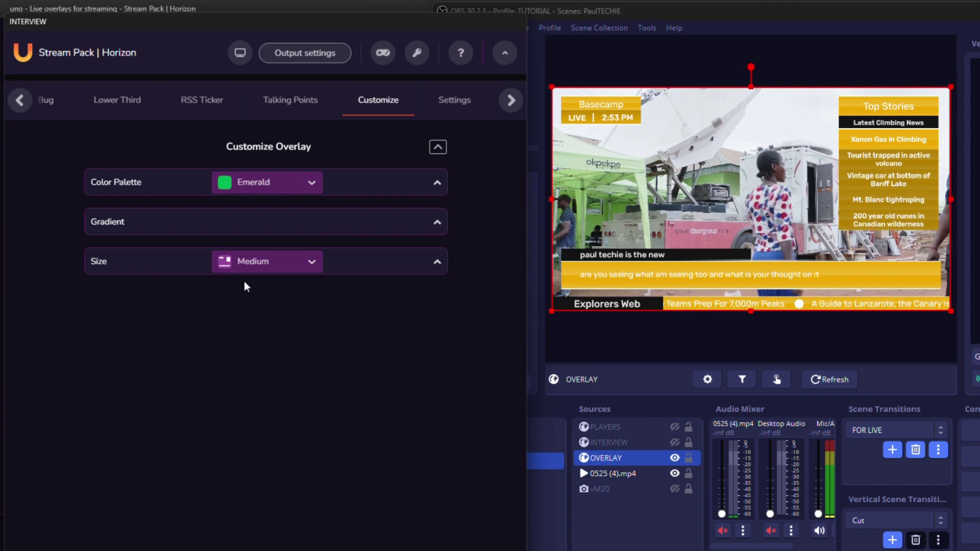
click(255, 187)
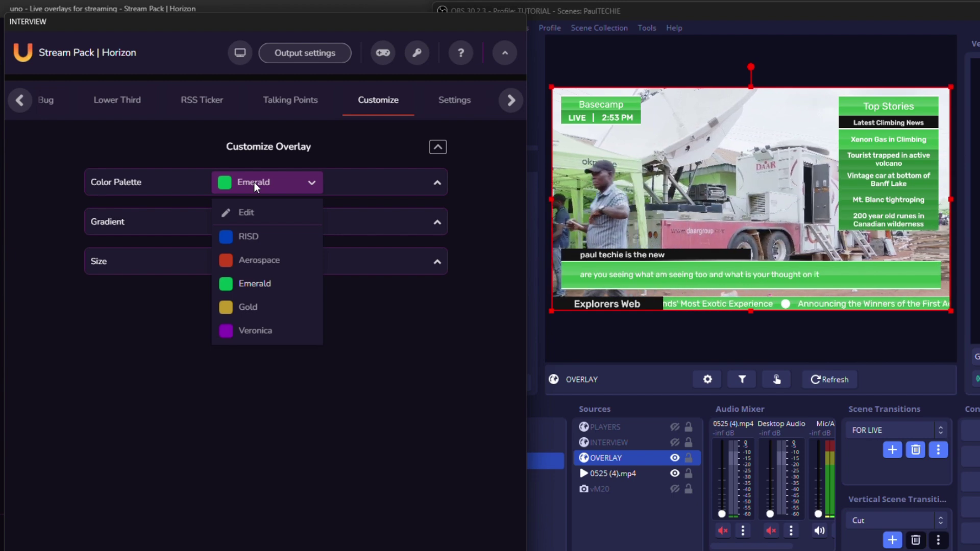
click(244, 217)
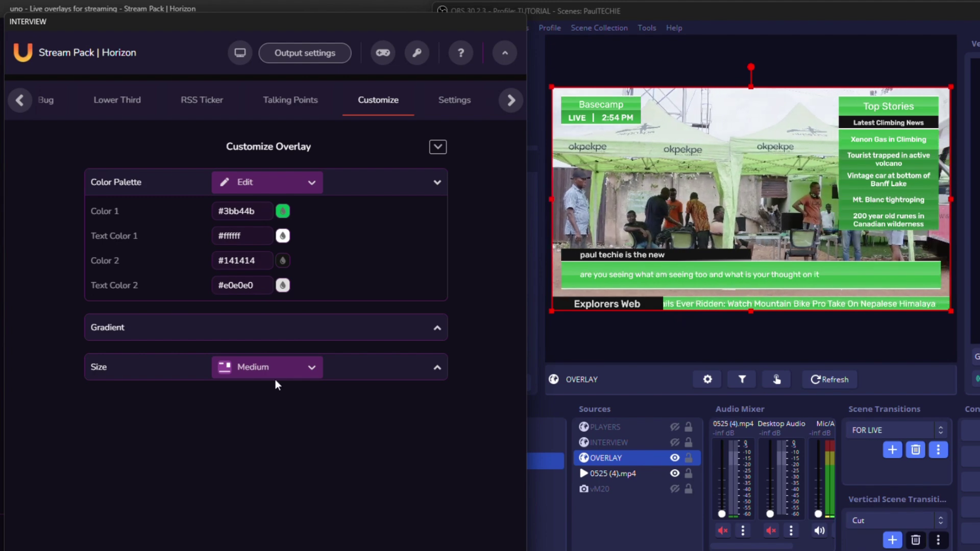
- In the overlay's output settings, check the display variants and choose Green as the background color
click(339, 53)
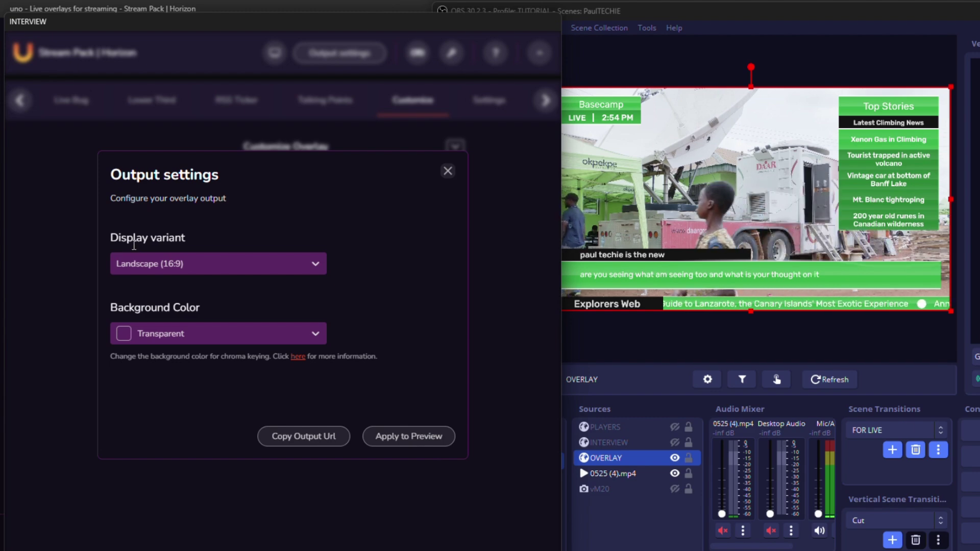
click(163, 266)
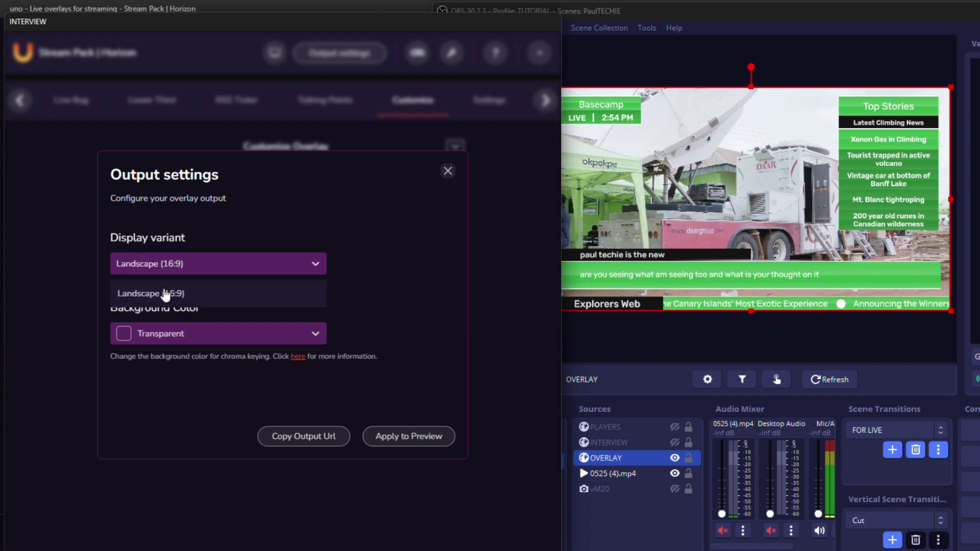
click(154, 351)
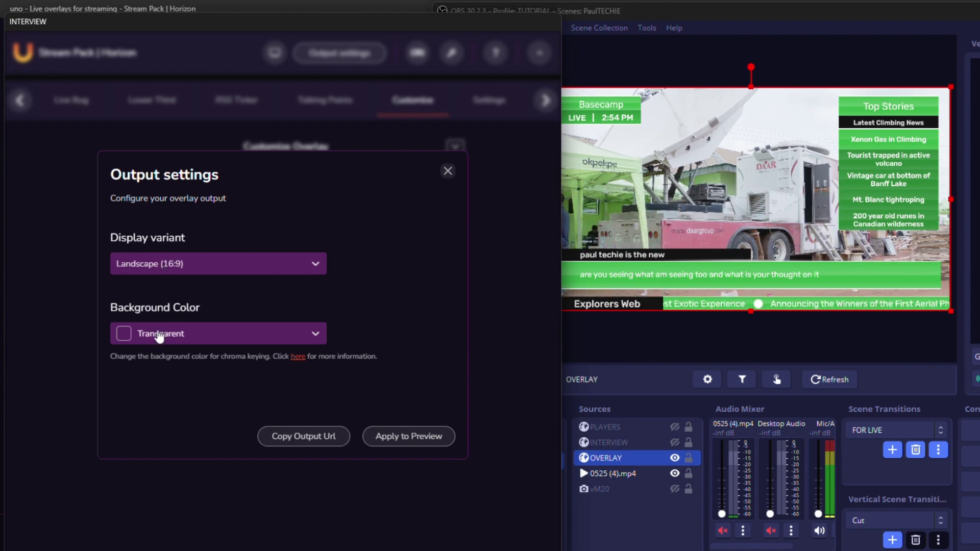
click(159, 333)
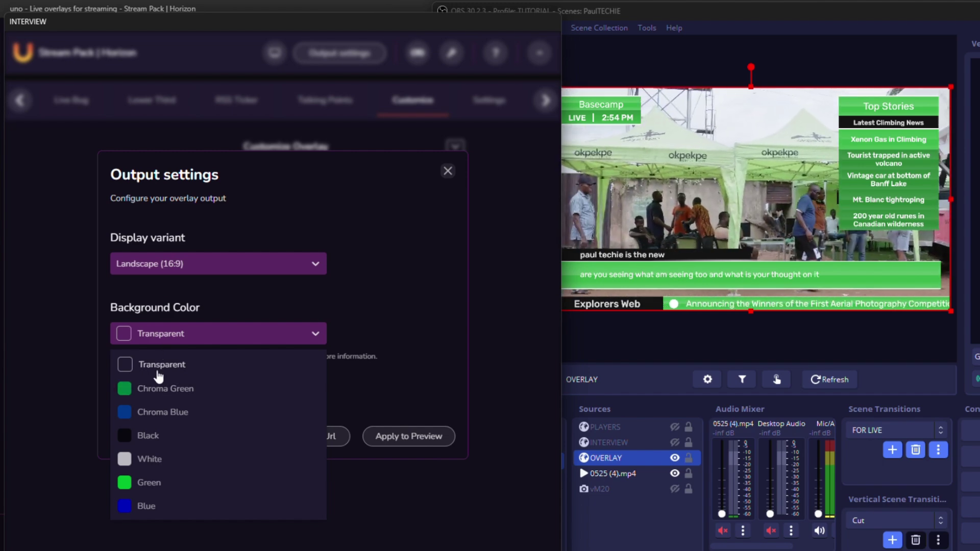
click(145, 482)
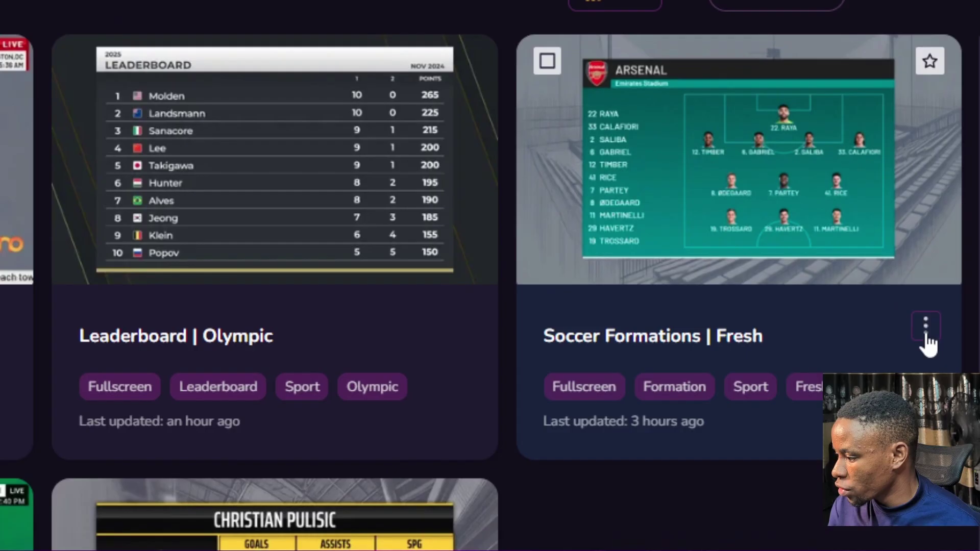
- In the overlays.uno library, copy the output URL of the Soccer Formations | Fresh overlay
click(955, 242)
scroll(913, 345, down, 3)
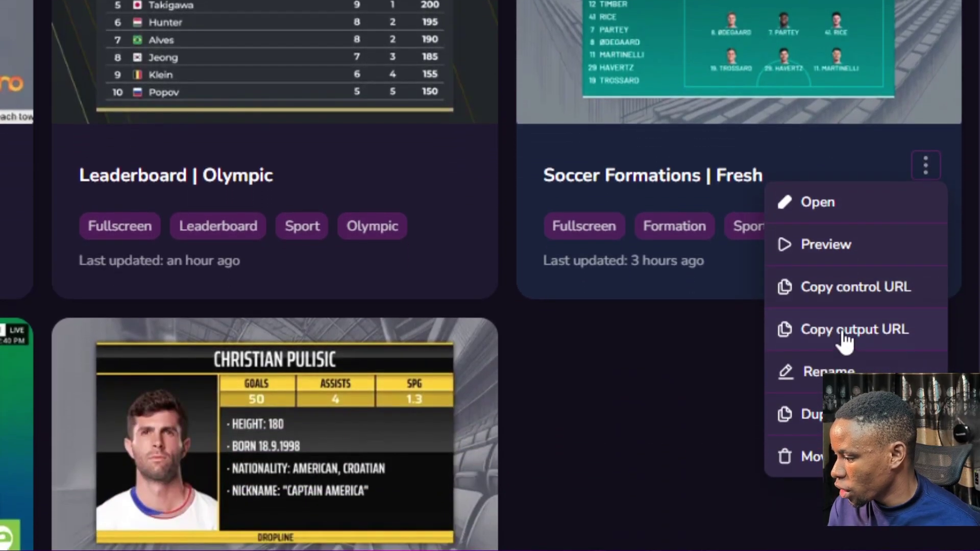
click(845, 341)
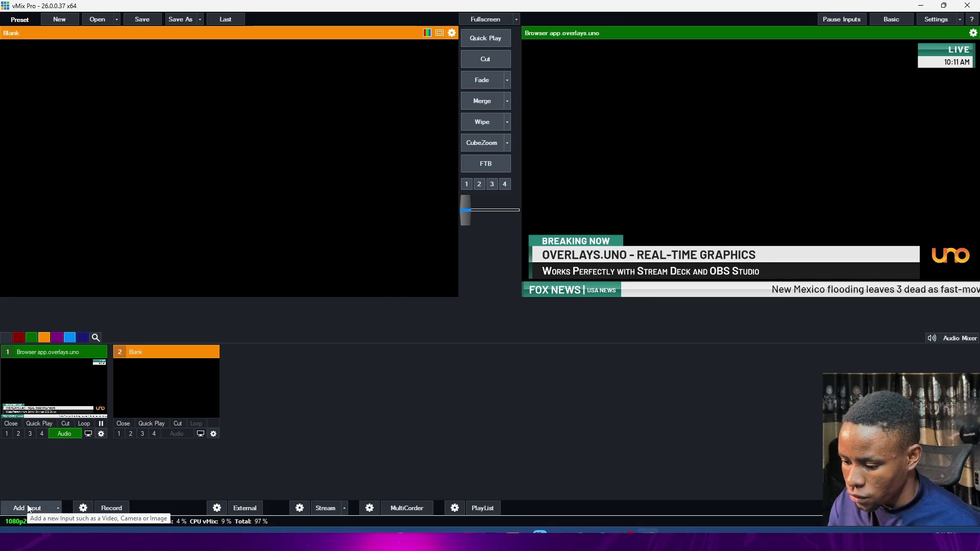
- Switch to vMix and add a Web Browser input using the copied overlay output URL at 1920 by 1080
click(26, 507)
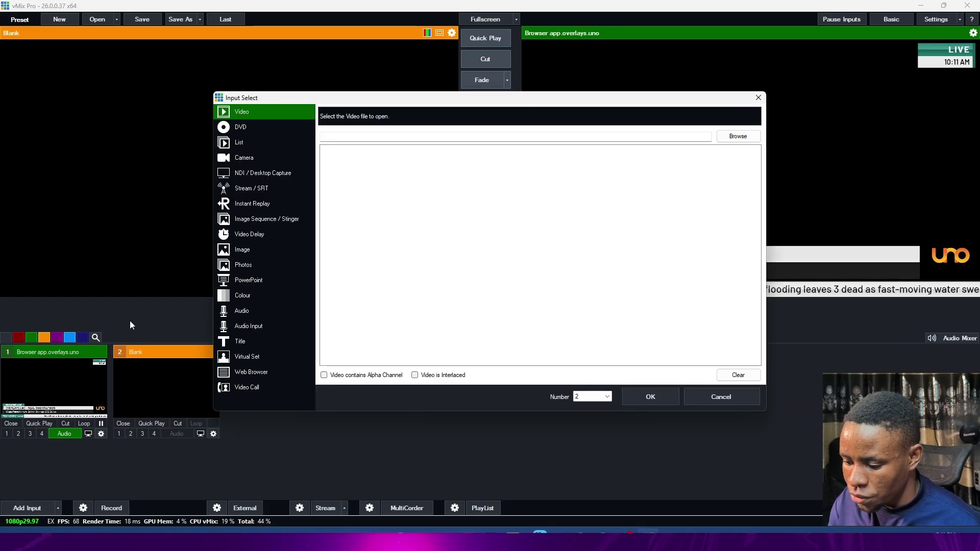
click(255, 371)
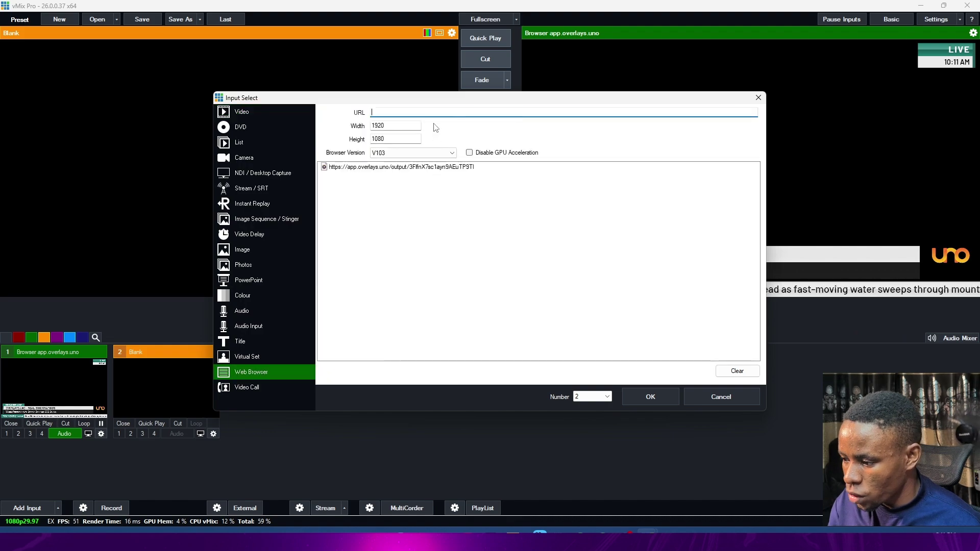
key(ctrl+v)
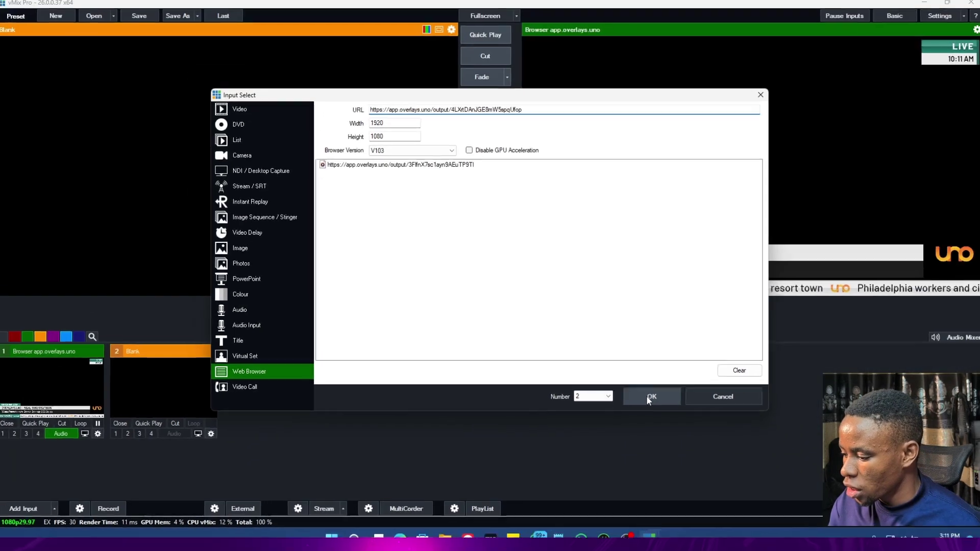
key(Return)
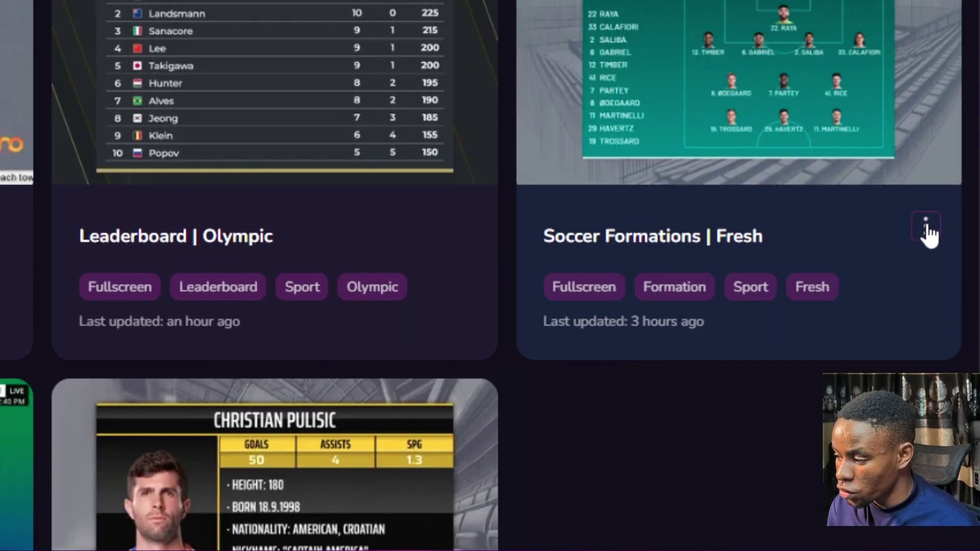
- Open the control page of the Soccer Formations | Fresh overlay and widen its window slightly beside the vMix output
click(926, 233)
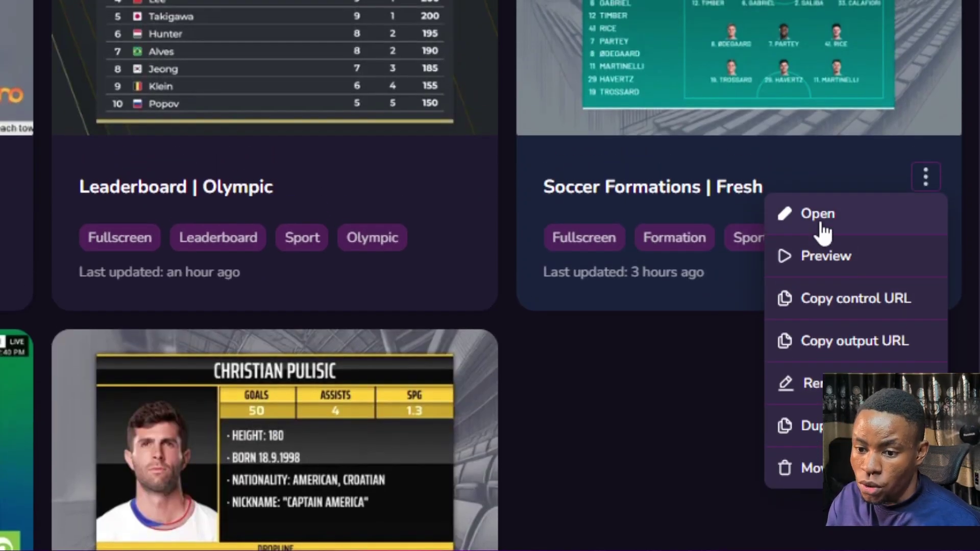
click(819, 214)
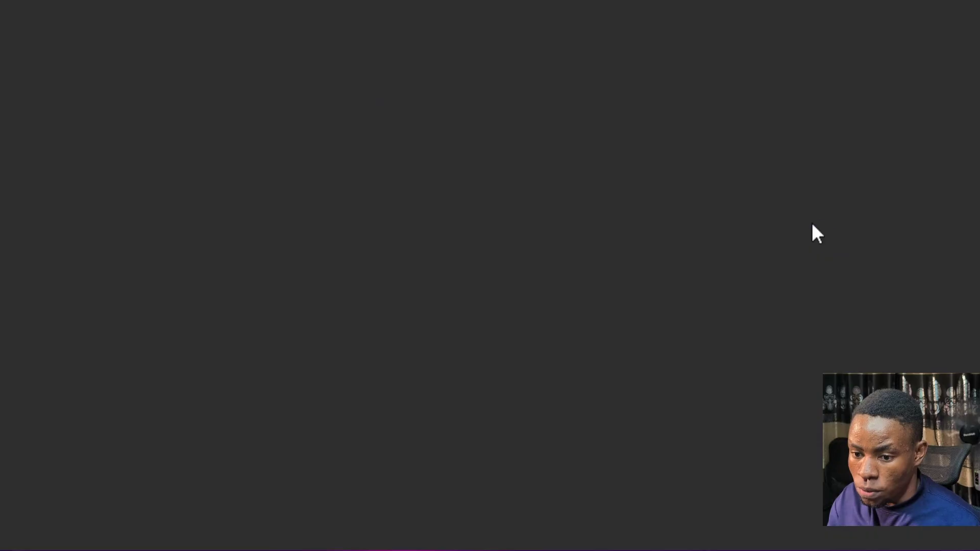
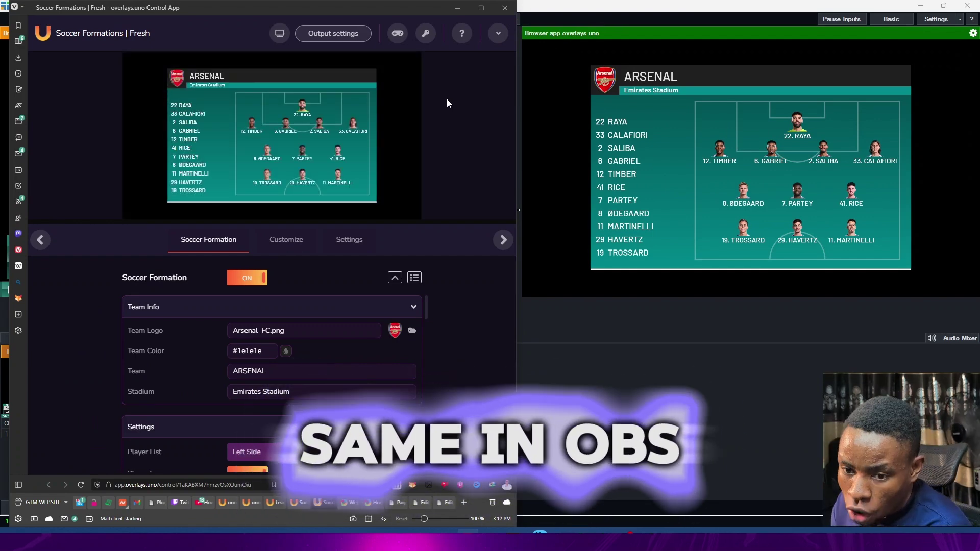
scroll(167, 312, down, 2)
scroll(168, 312, up, 2)
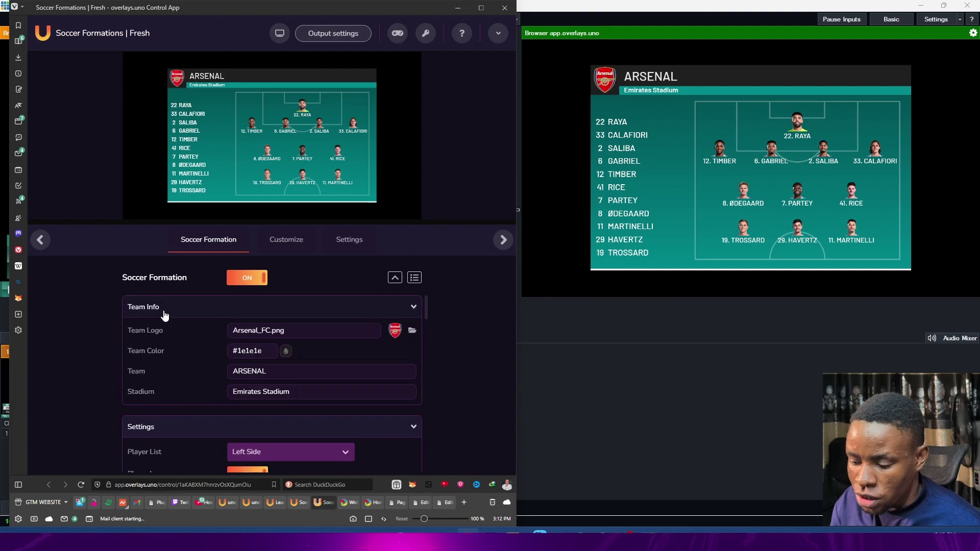
drag(517, 301, 543, 314)
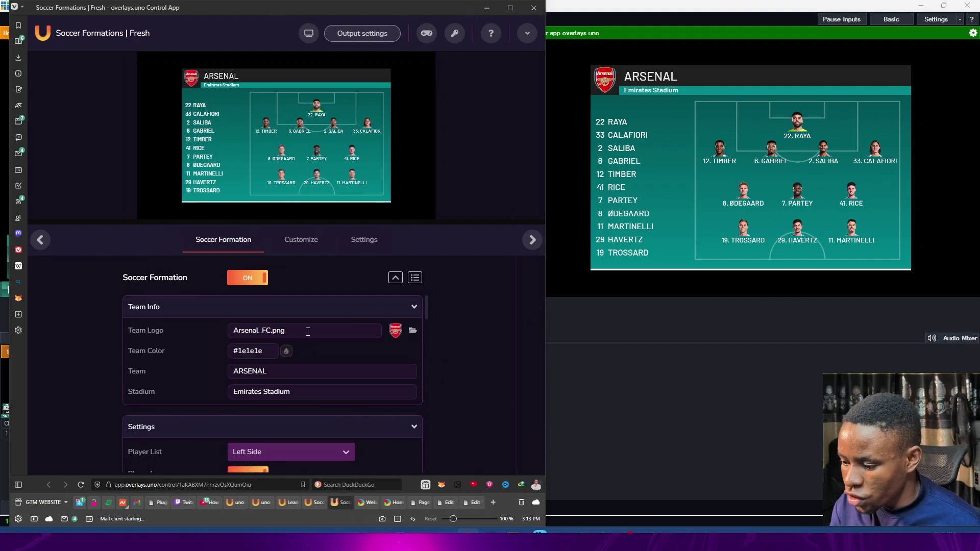
- Check the image library available for the team logo and close it without choosing an image
mouse_move(396, 332)
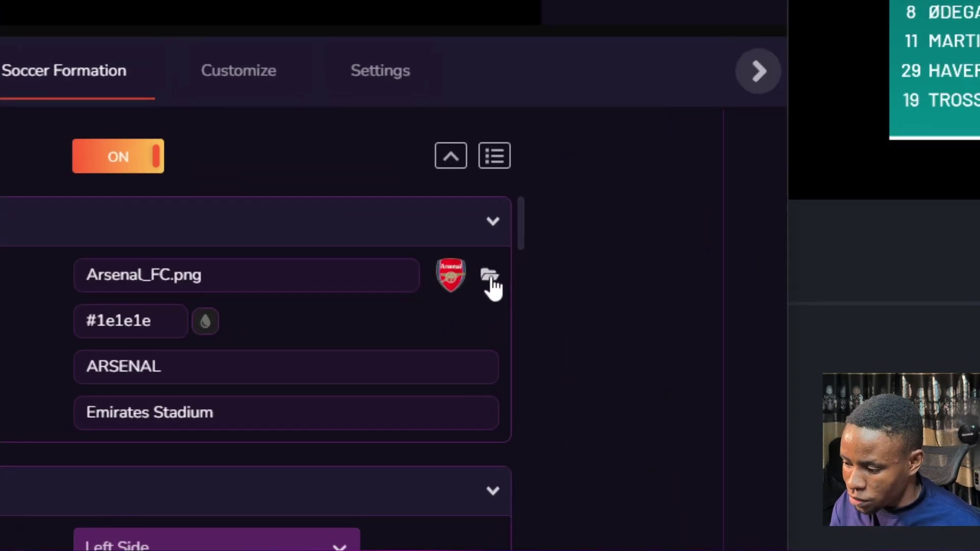
click(491, 278)
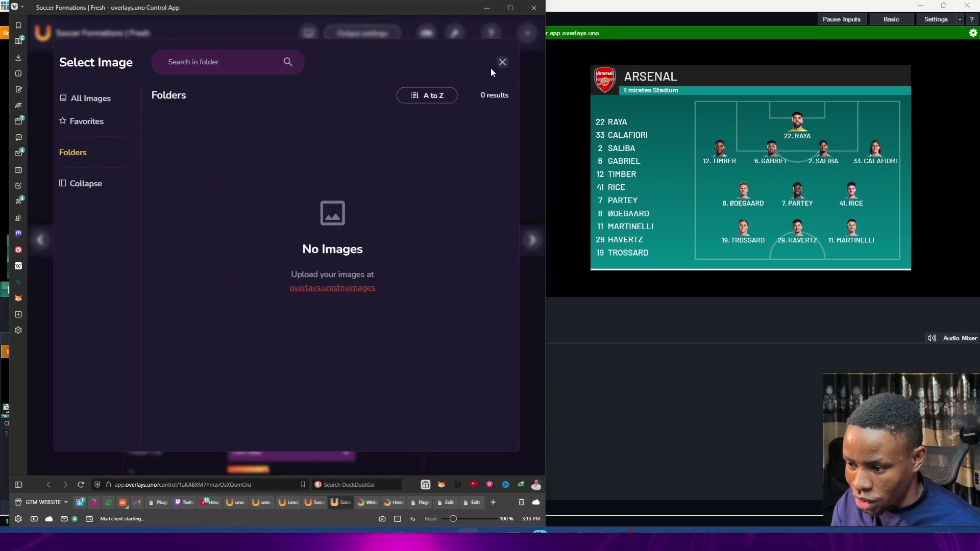
click(502, 63)
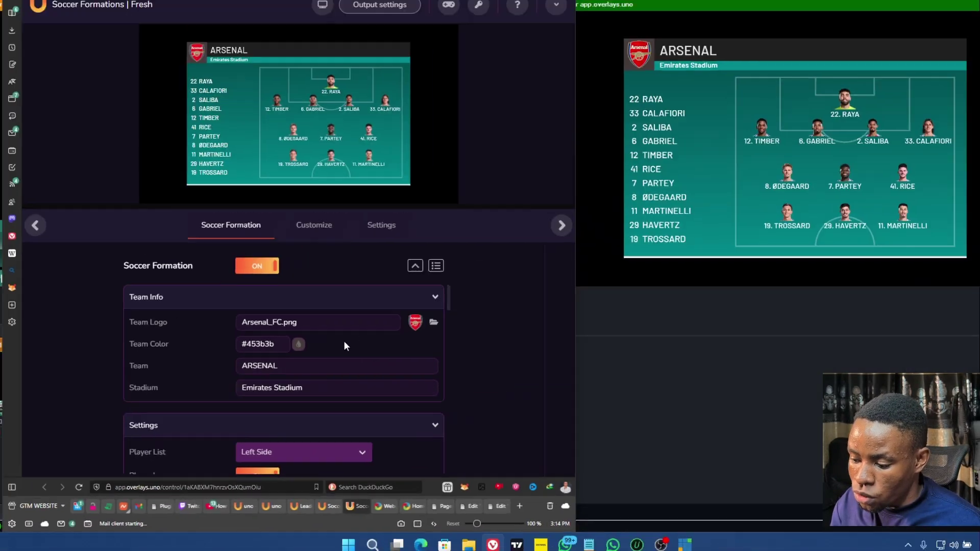
- Try the overlay's player list on the Right Side and return it to the Left Side
scroll(598, 235, down, 3)
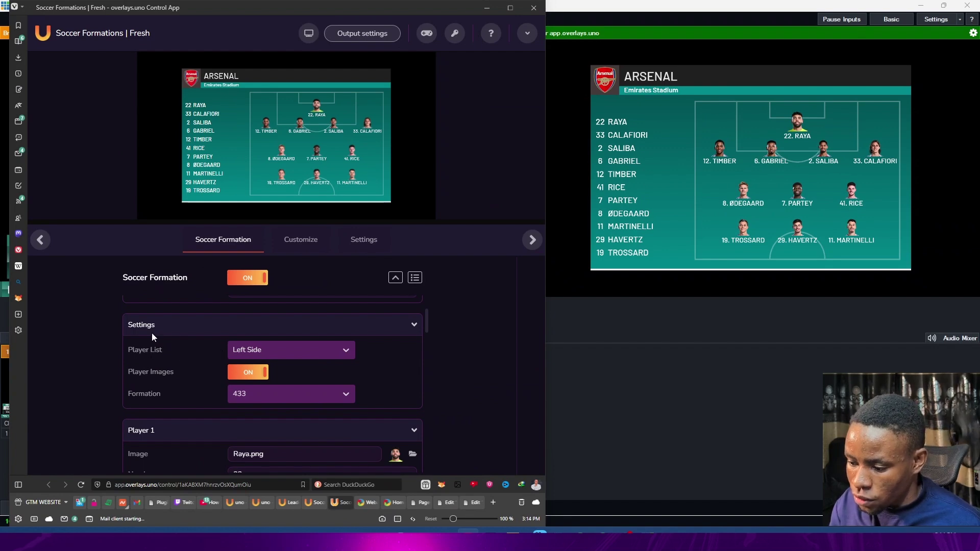
click(247, 356)
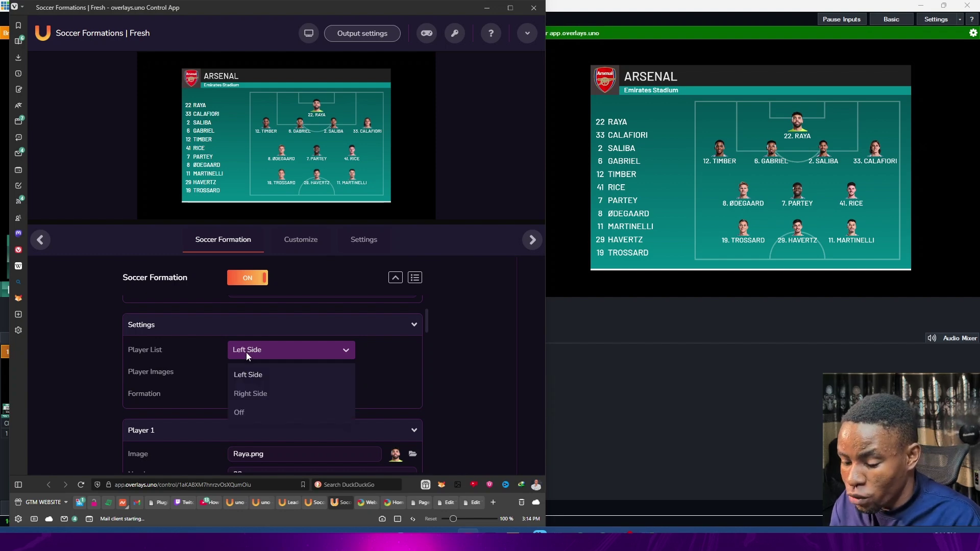
click(250, 395)
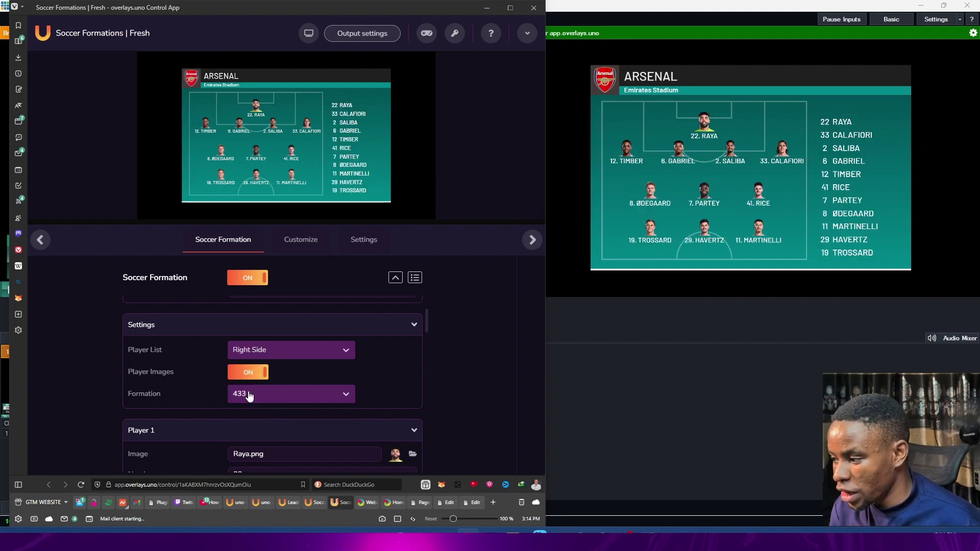
click(247, 351)
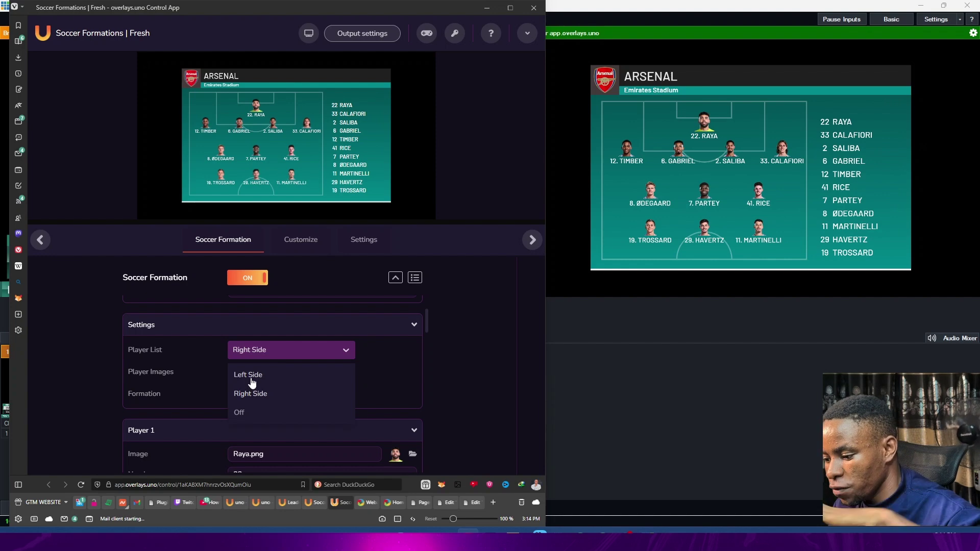
click(251, 378)
click(253, 349)
click(253, 396)
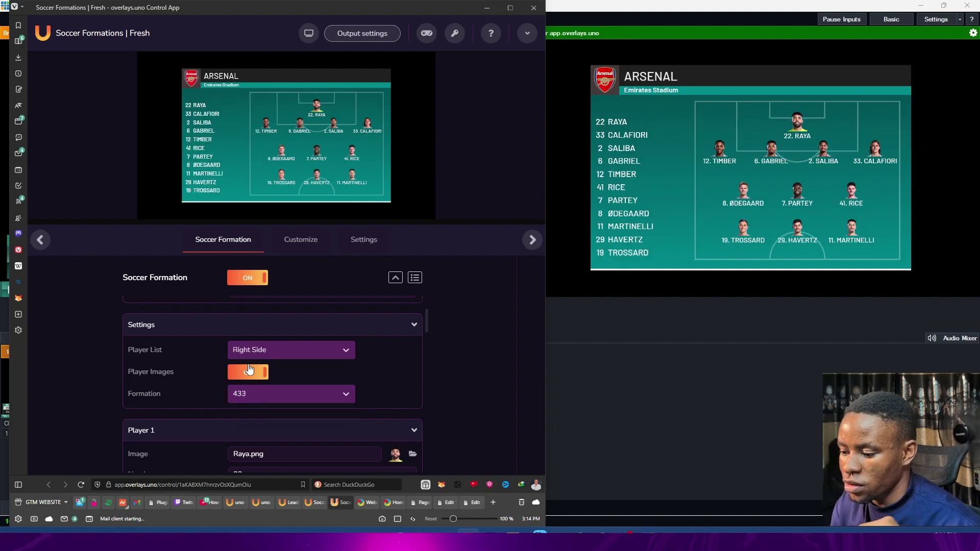
click(249, 349)
click(248, 375)
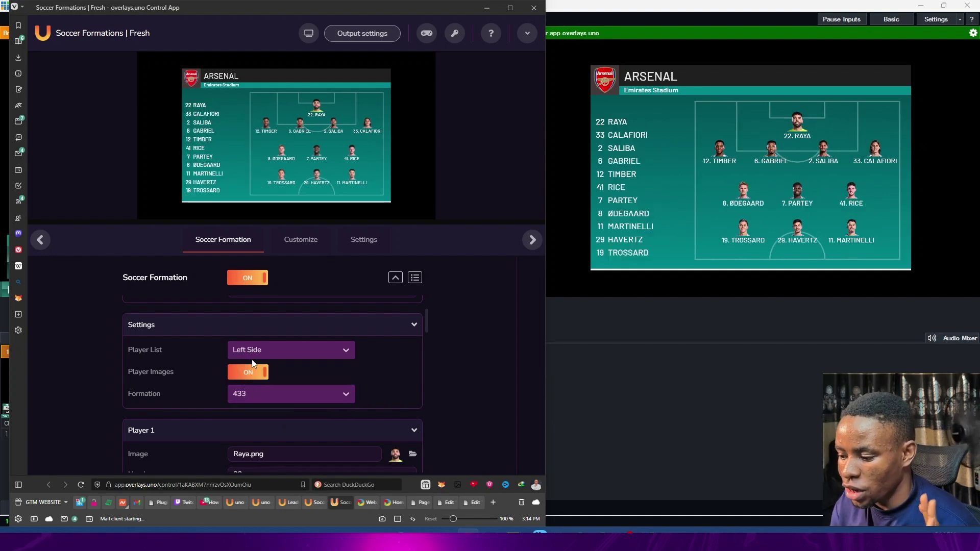
click(256, 347)
click(243, 375)
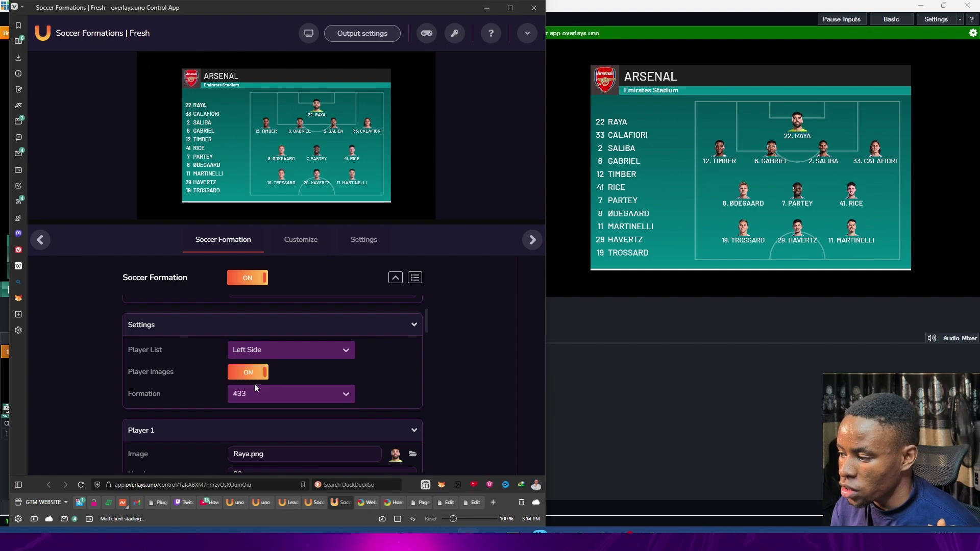
- Toggle the player images on the formation overlay, leaving them turned off
click(248, 375)
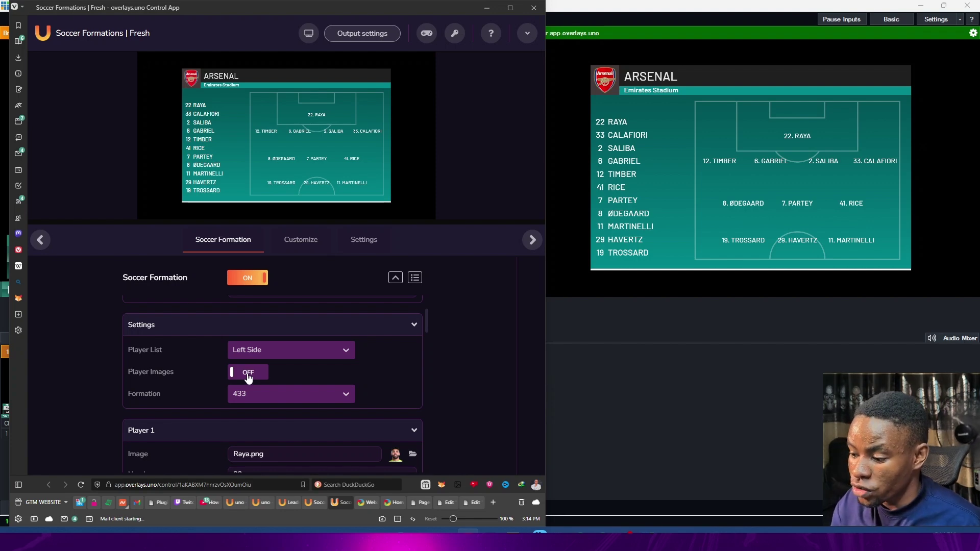
click(248, 375)
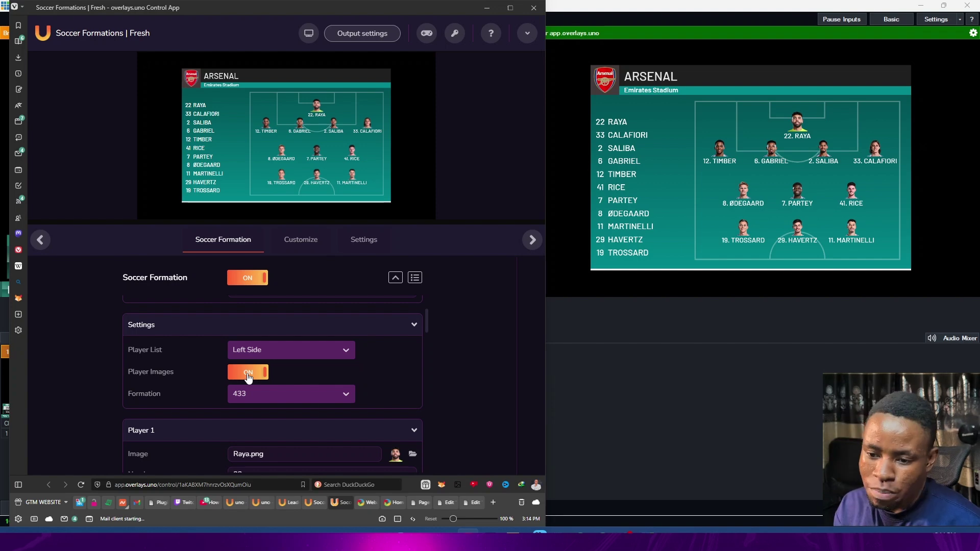
click(248, 377)
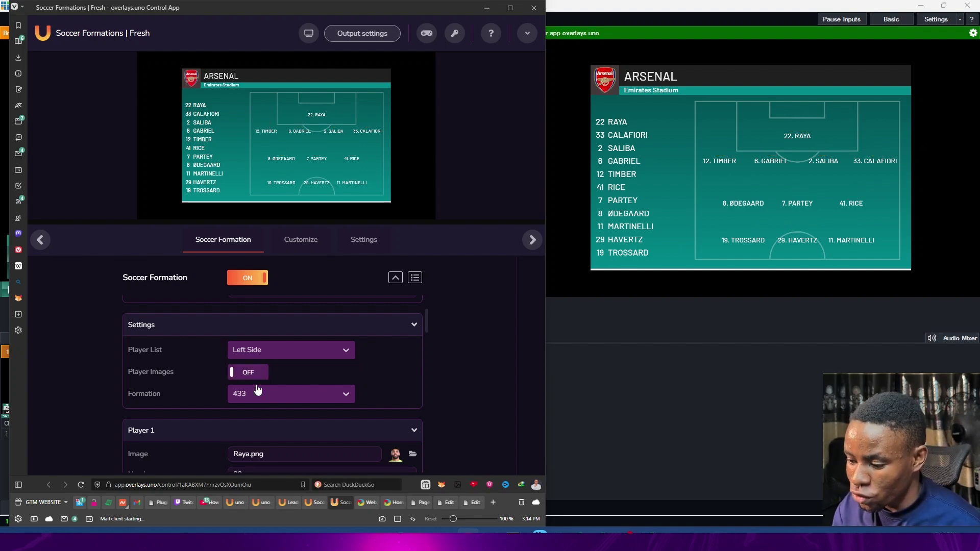
- Look through the available team formations without changing the current one
click(260, 394)
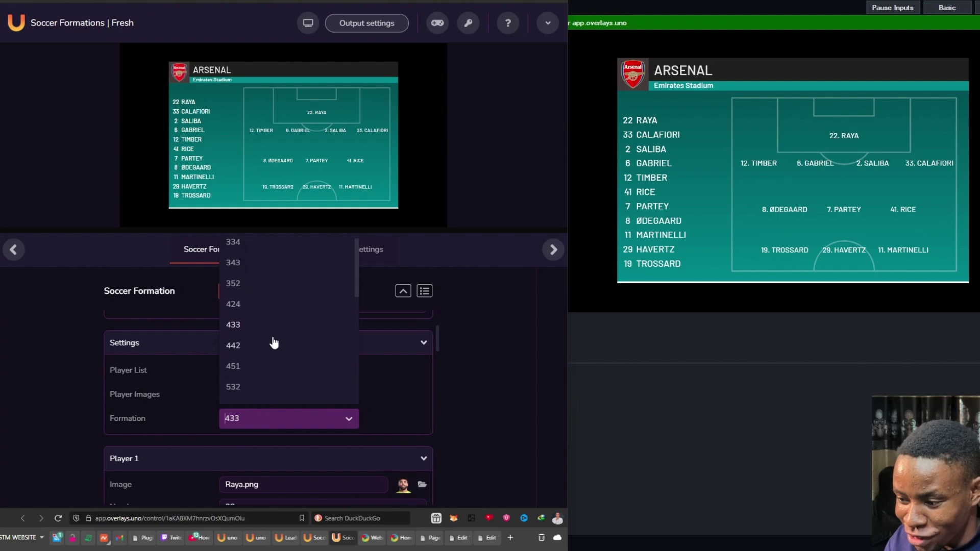
scroll(274, 344, down, 5)
scroll(273, 343, up, 5)
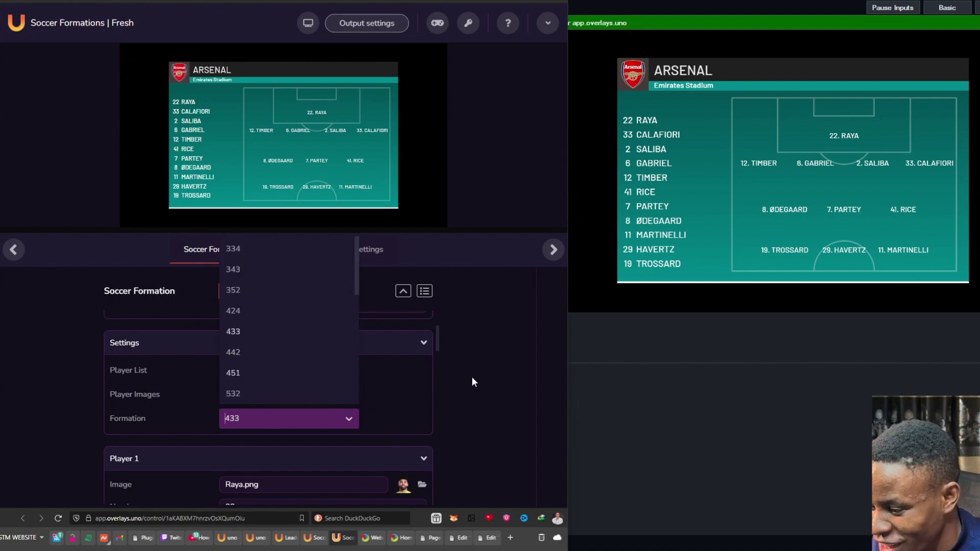
click(451, 392)
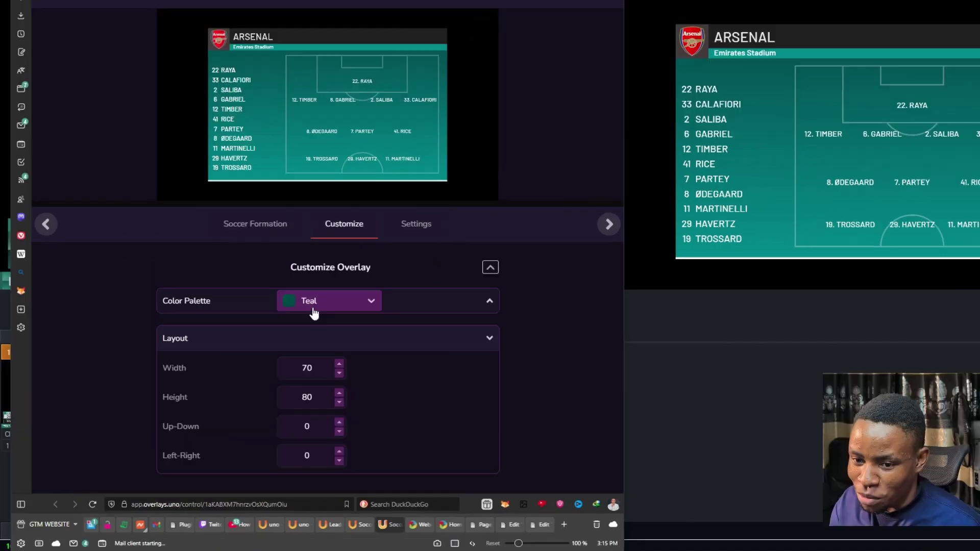
- Try the Alert, Kelly and RISD Blue color palettes on the formation overlay and return it to Teal
click(313, 304)
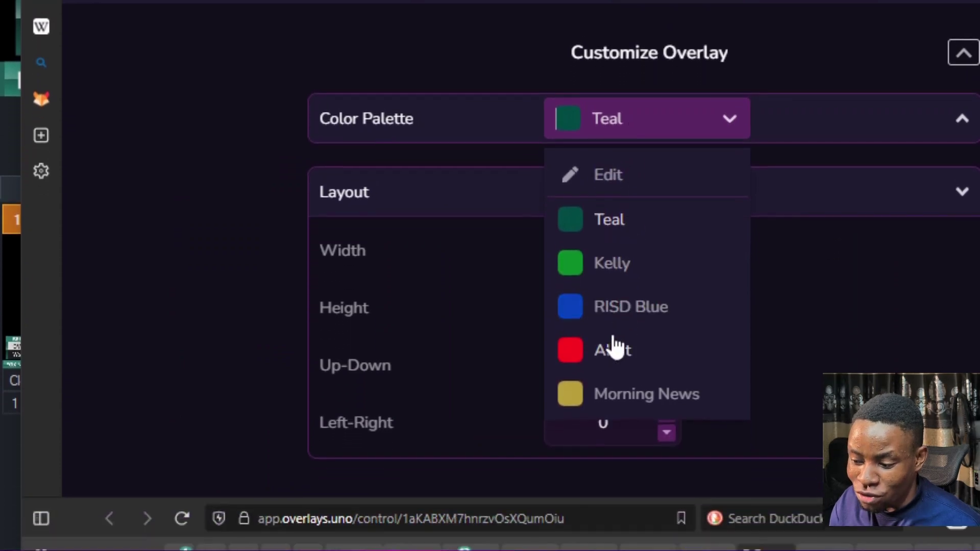
click(613, 485)
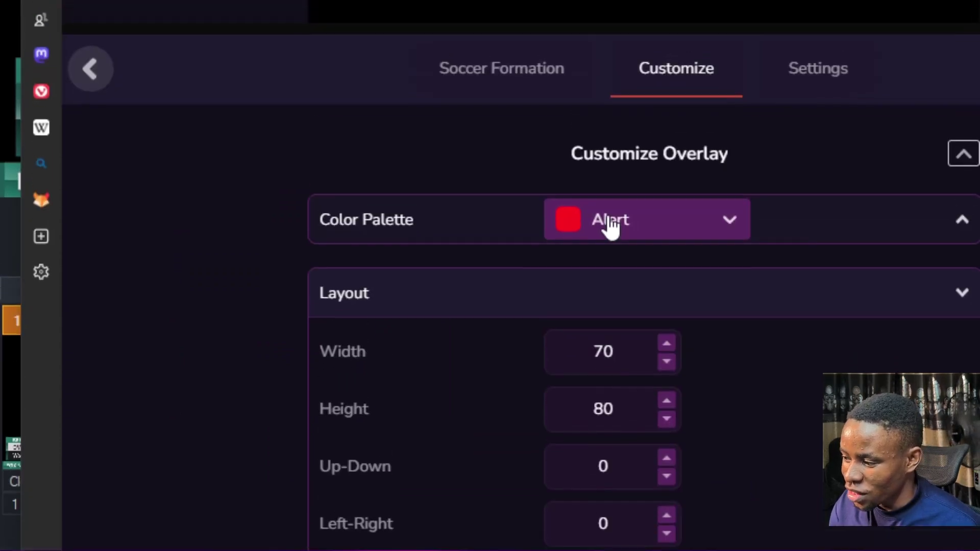
click(607, 108)
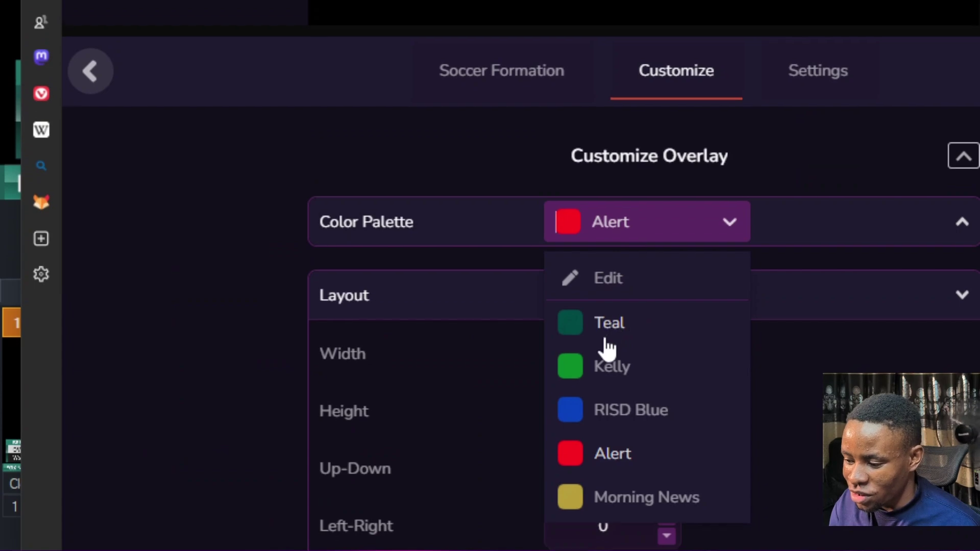
click(608, 369)
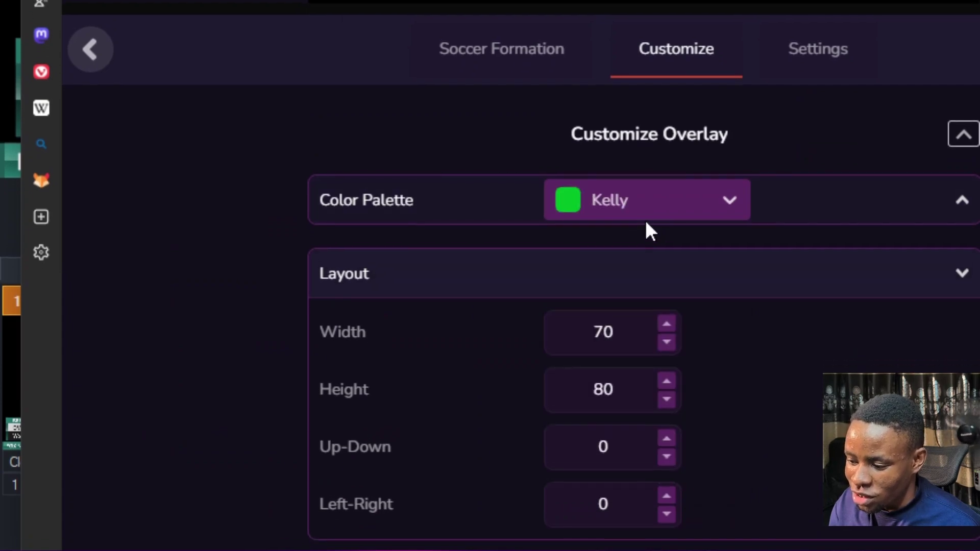
click(643, 215)
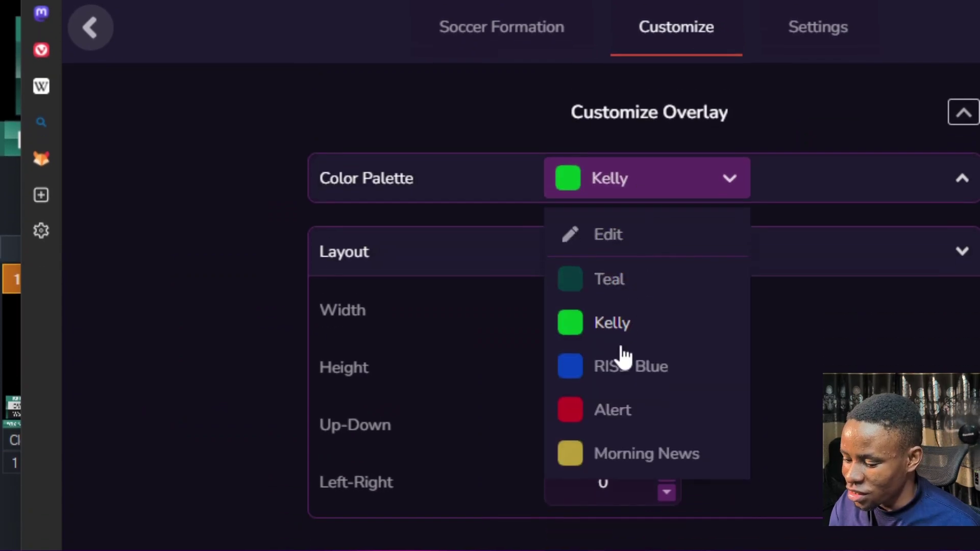
click(620, 389)
click(613, 219)
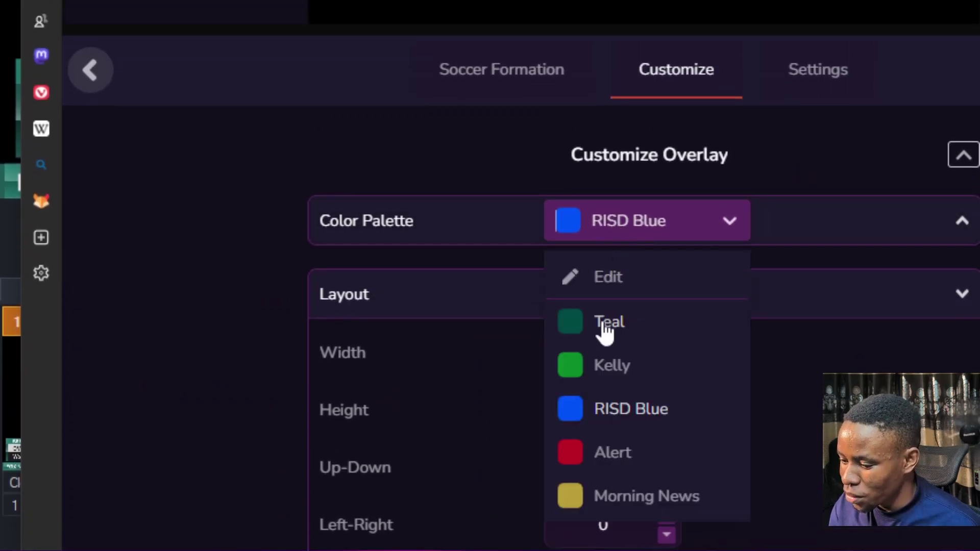
click(604, 304)
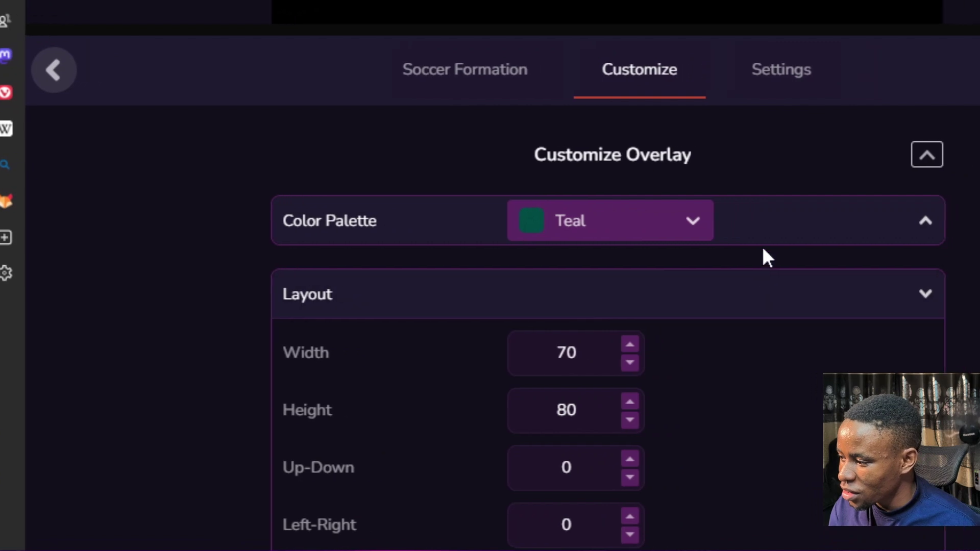